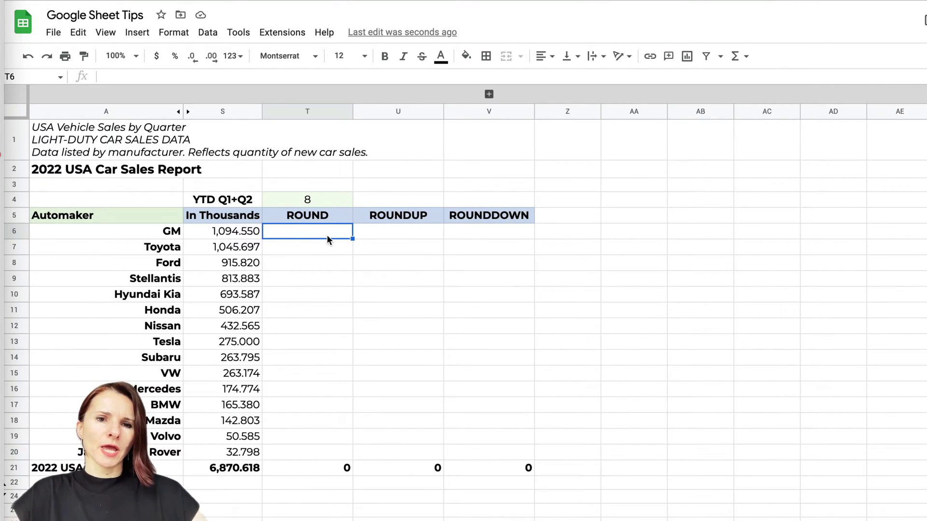
- Check GM's =D6/1000 thousands formula in S6, then select its ROUND cell T6
{"action": "left_click", "coordinate": [245, 234]}
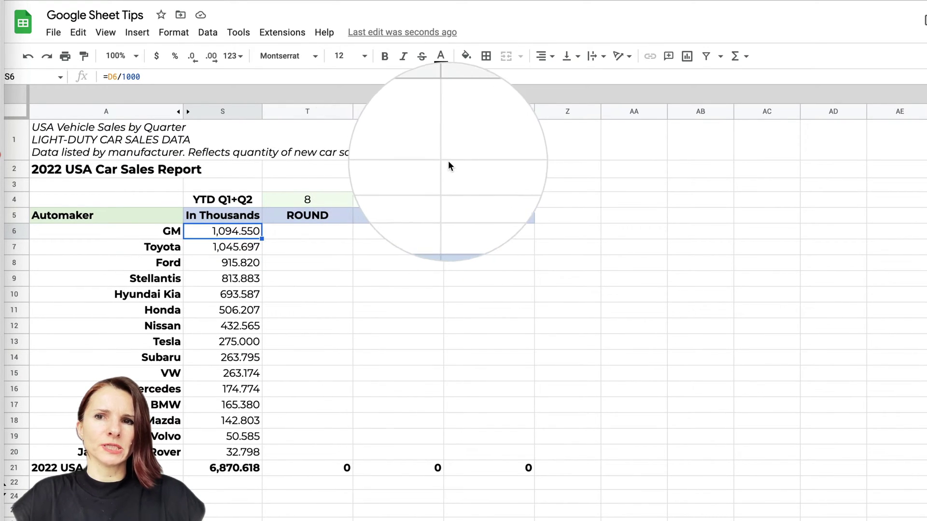
{"action": "left_click", "coordinate": [331, 232]}
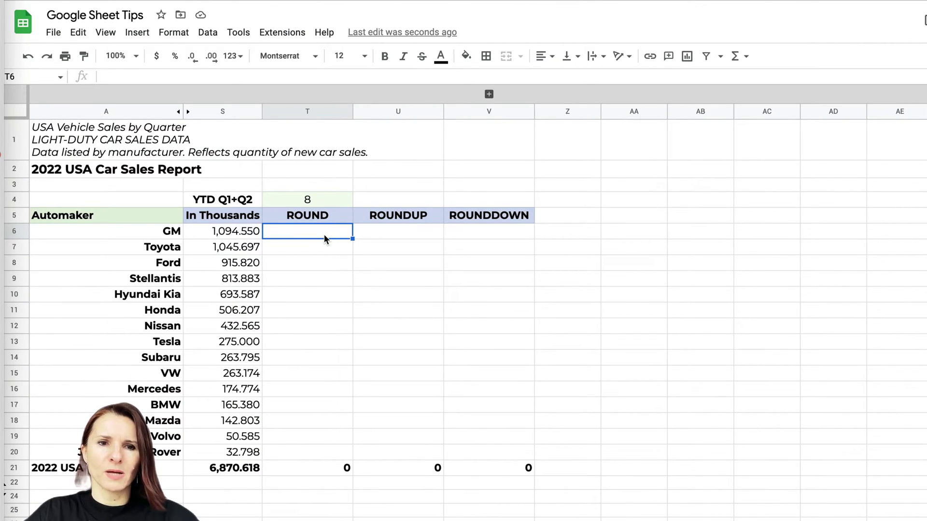
- Enter =round(S6) in T6 and remove the decimal so GM shows 1,095
{"action": "type", "text": "="}
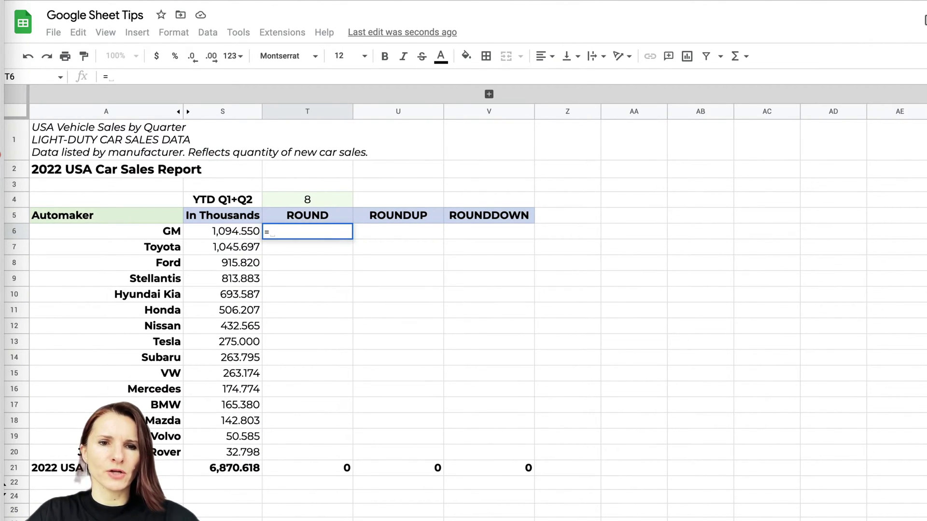
{"action": "type", "text": "round("}
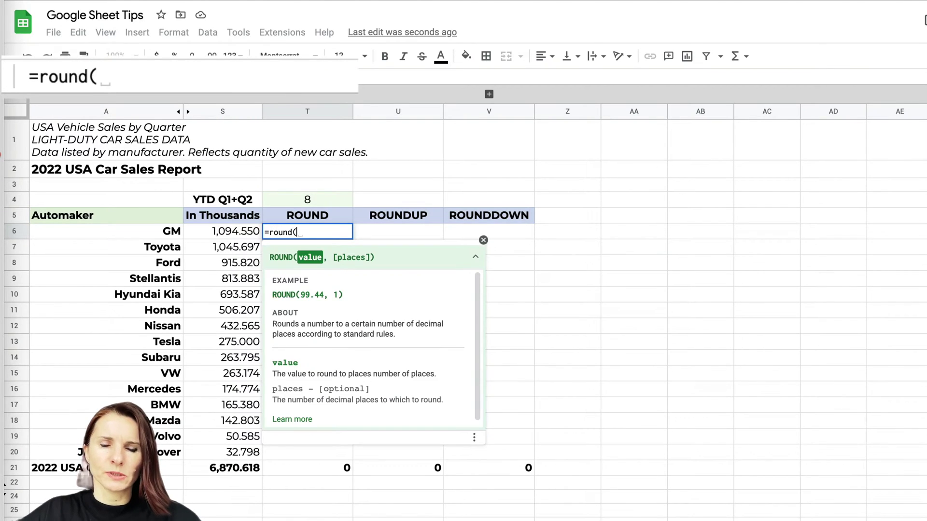
{"action": "key", "text": "Left"}
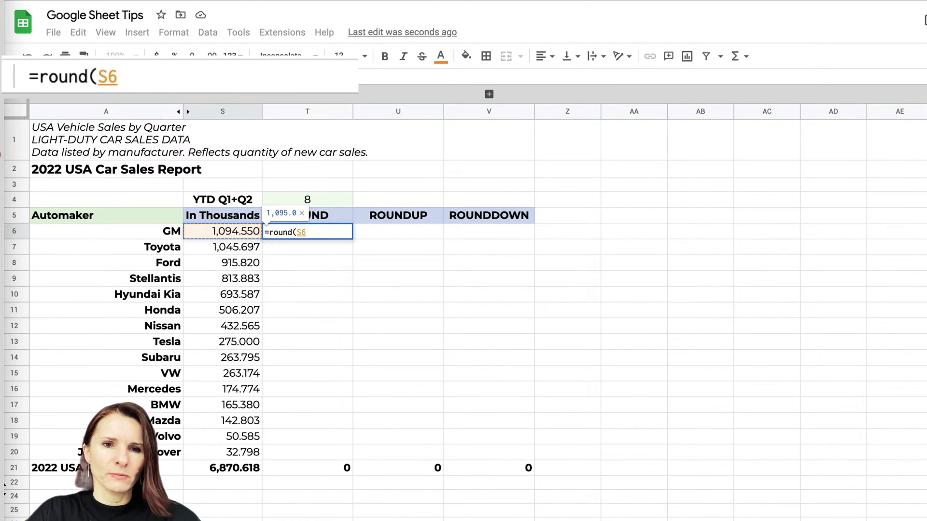
{"action": "type", "text": ")"}
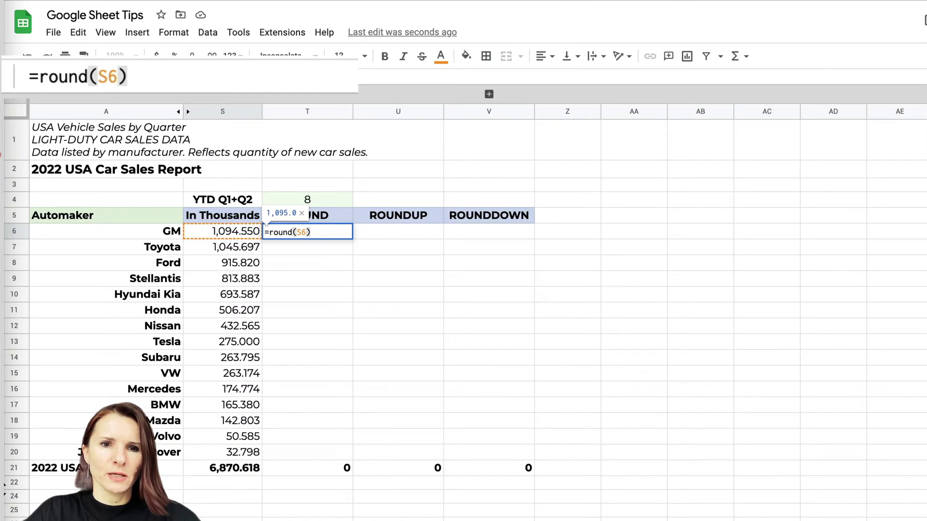
{"action": "key", "text": "Return"}
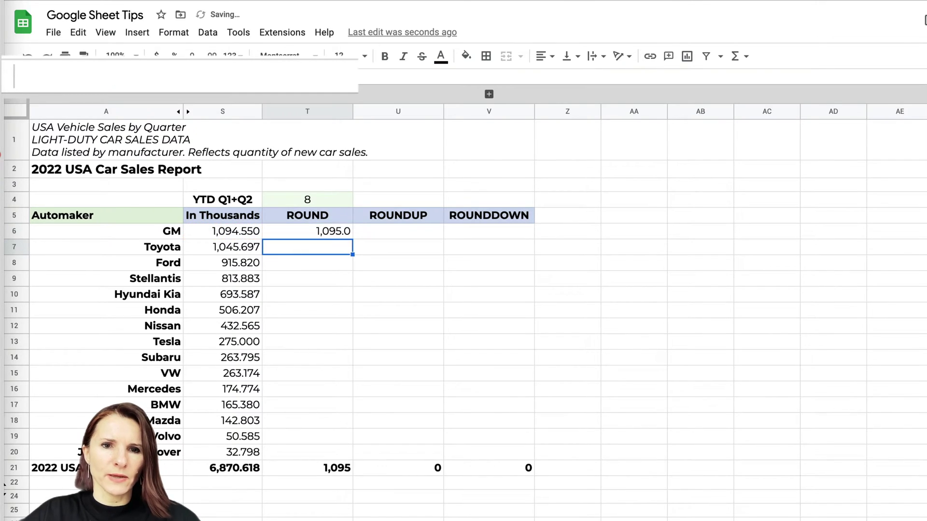
{"action": "left_click", "coordinate": [341, 232]}
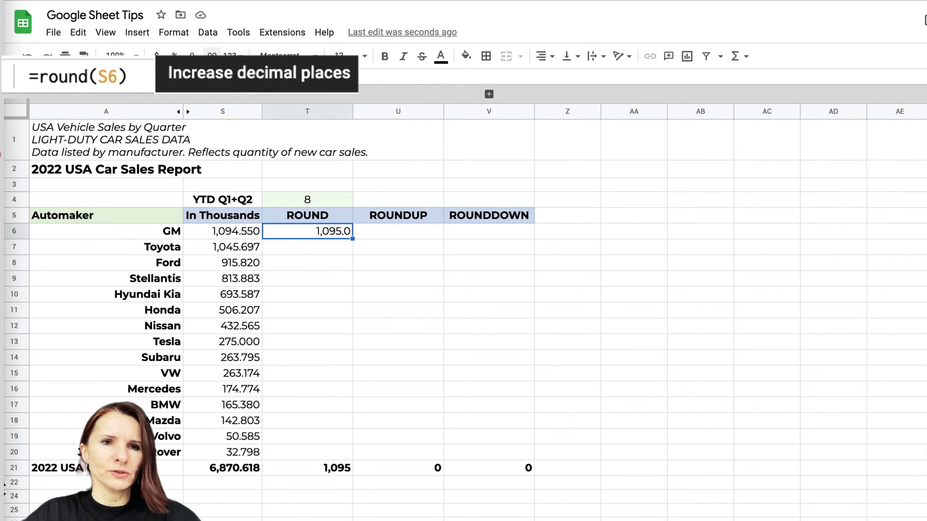
{"action": "left_click", "coordinate": [193, 54]}
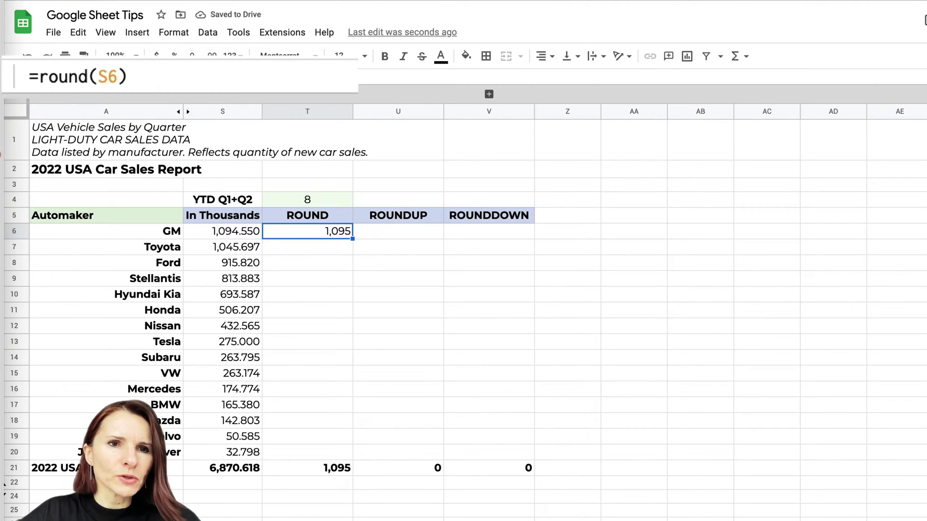
- Lock the S6 reference to column S so T6 reads =round($S6)
{"action": "left_click", "coordinate": [124, 78]}
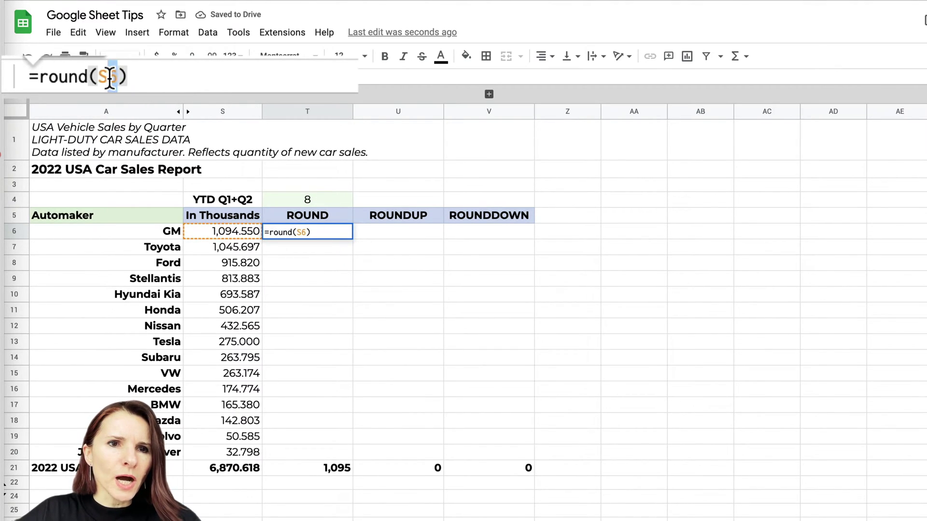
{"action": "left_click_drag", "start_coordinate": [118, 78], "coordinate": [98, 77]}
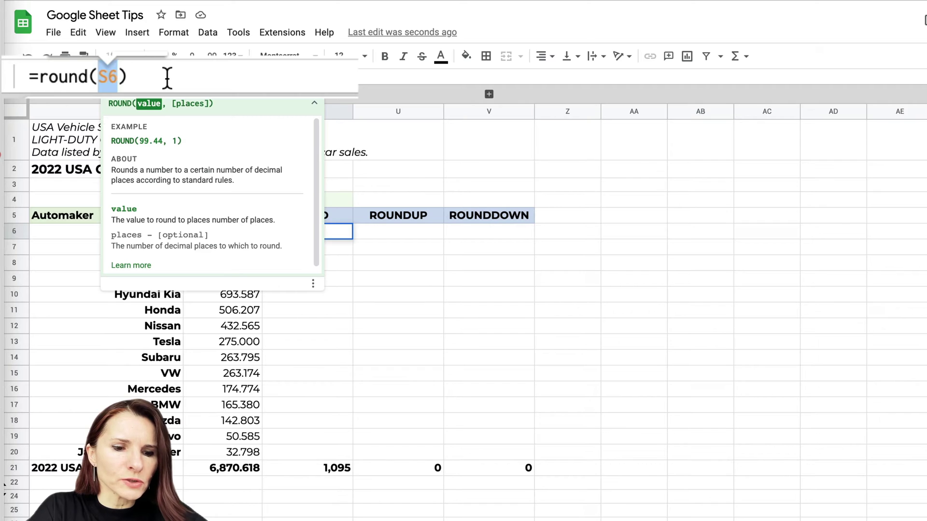
{"action": "key", "text": "F4"}
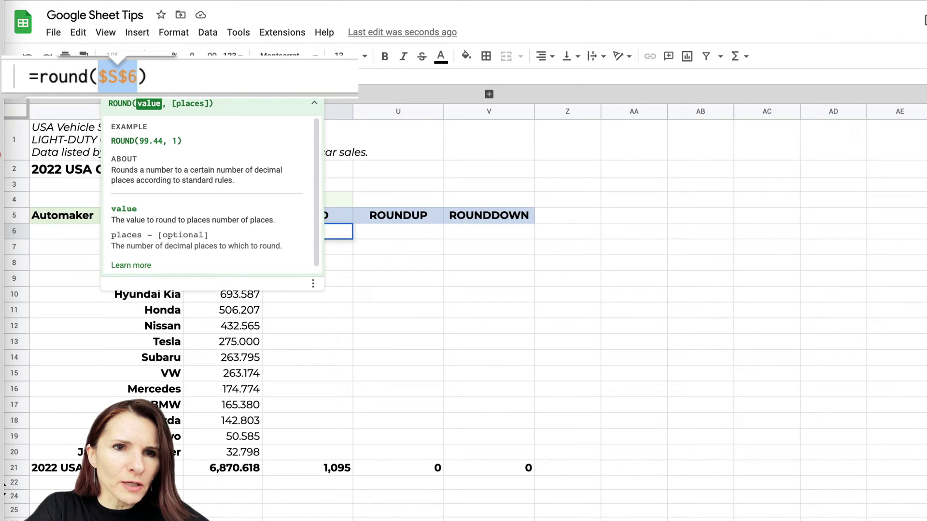
{"action": "key", "text": "F4"}
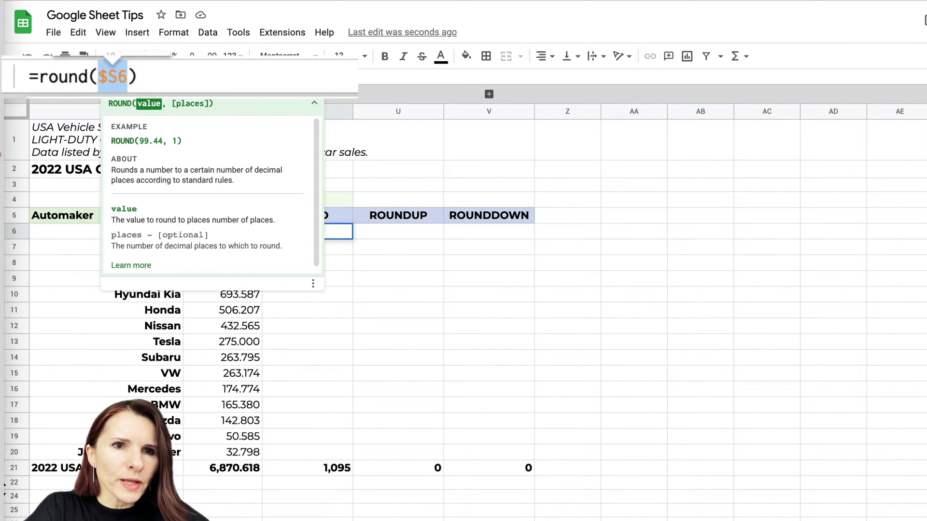
{"action": "key", "text": "F4"}
{"action": "key", "text": "F4"}
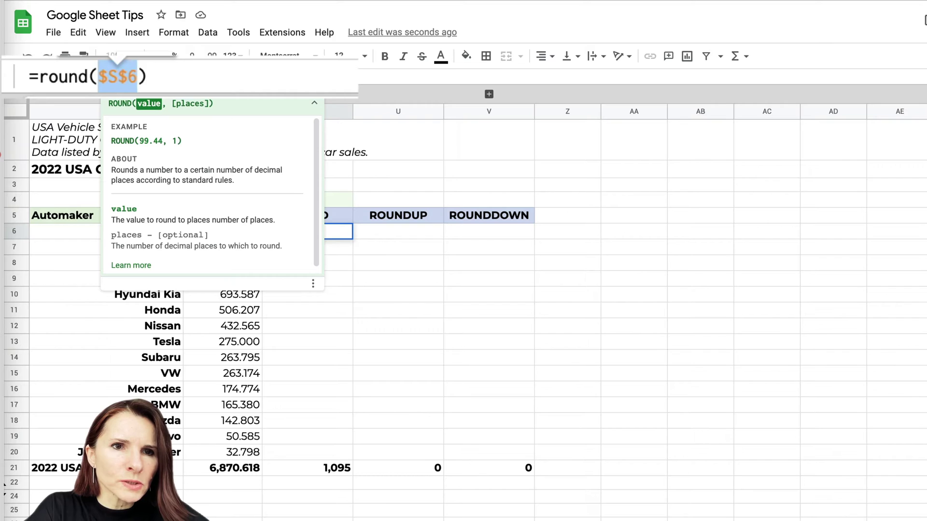
{"action": "key", "text": "F4"}
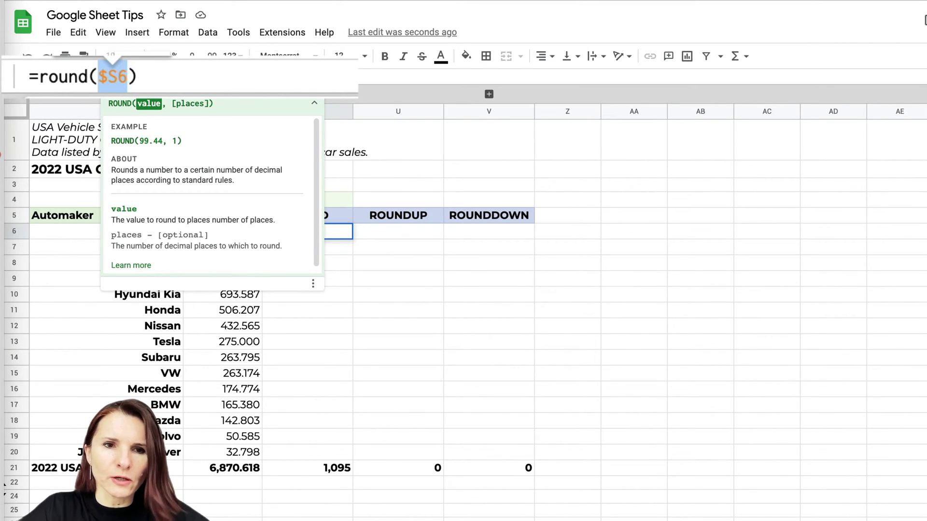
{"action": "key", "text": "Return"}
{"action": "left_click", "coordinate": [330, 234]}
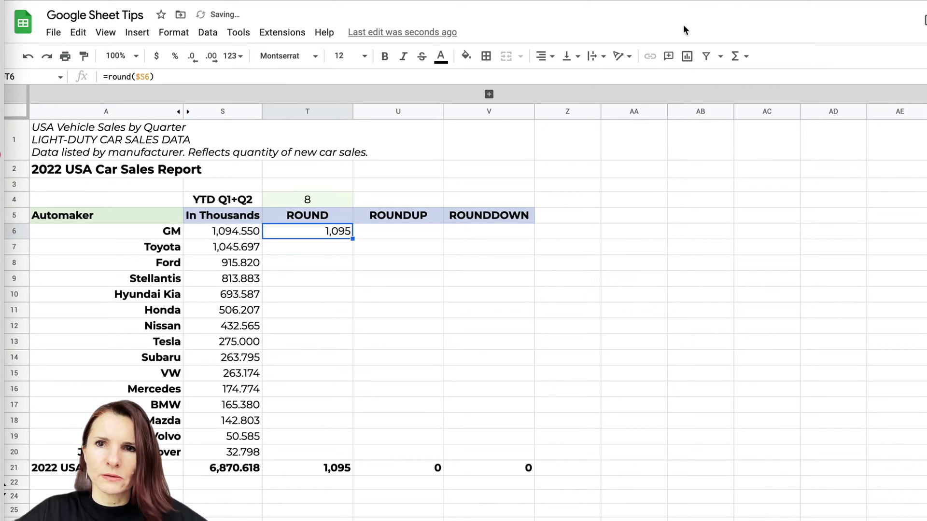
{"action": "left_click", "coordinate": [150, 77]}
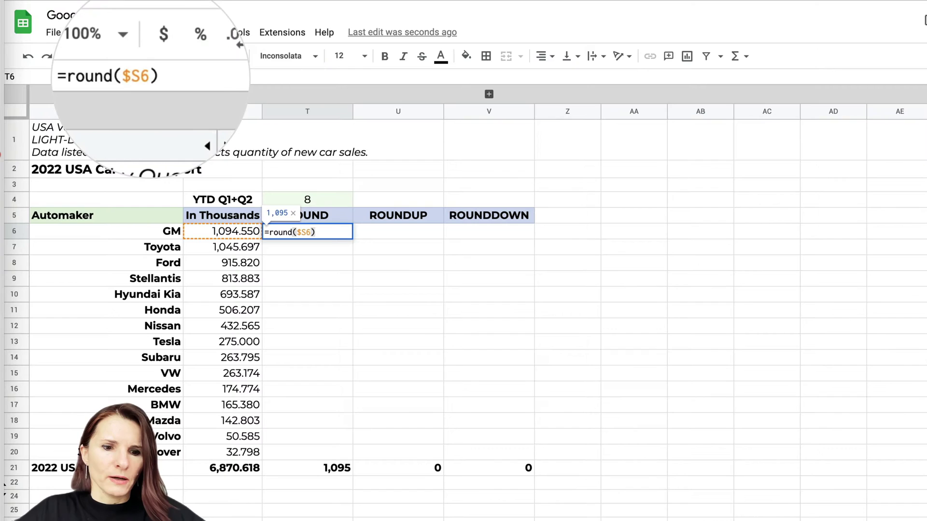
{"action": "left_click", "coordinate": [178, 77]}
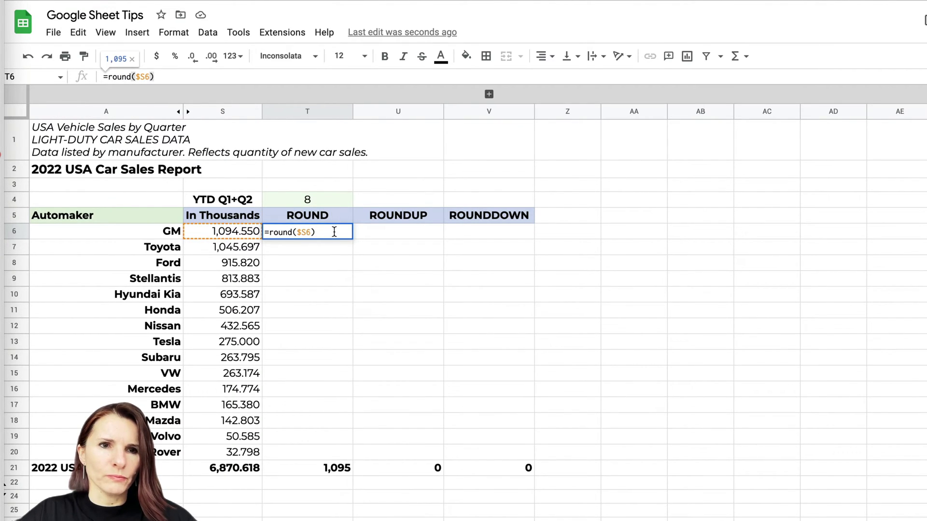
{"action": "key", "text": "Return"}
{"action": "left_click", "coordinate": [349, 232]}
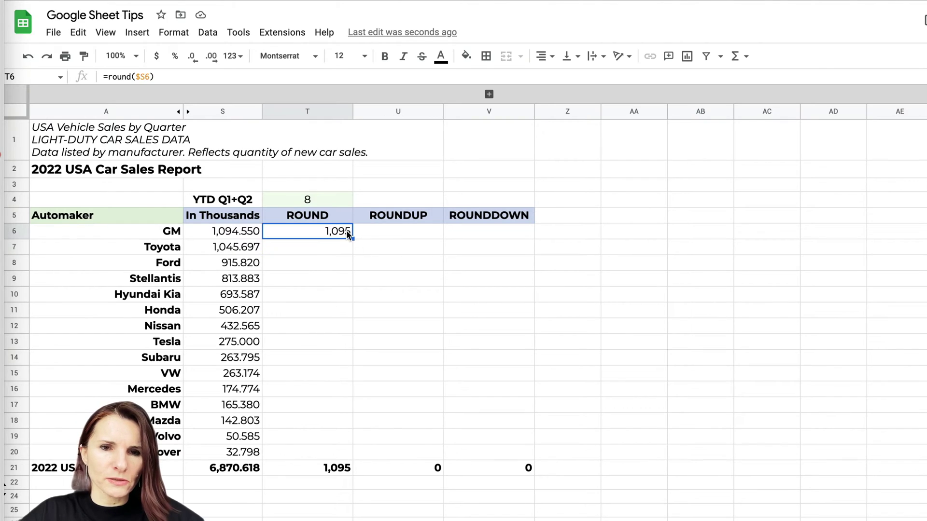
- Fill =round($S6) from T6 down to T20 and display the results with two decimals
{"action": "left_click_drag", "start_coordinate": [352, 238], "coordinate": [348, 452]}
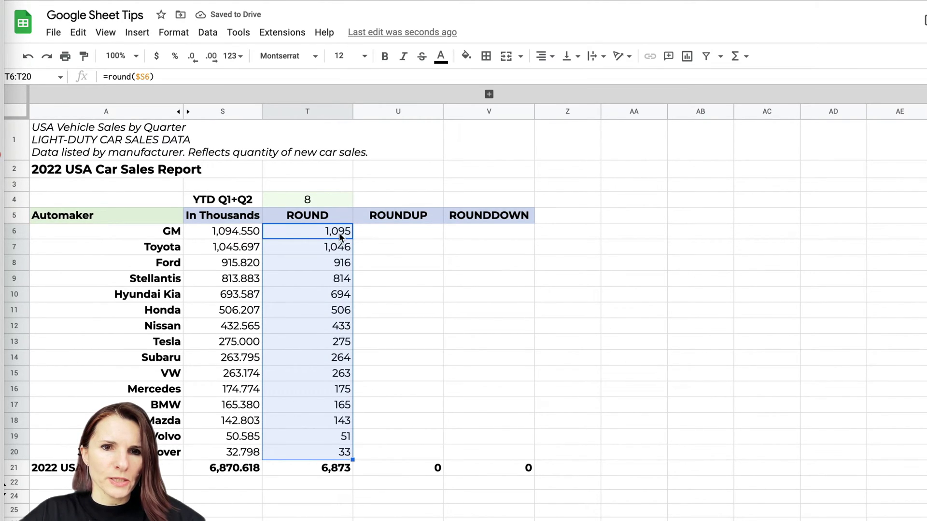
{"action": "left_click", "coordinate": [193, 62]}
{"action": "left_click", "coordinate": [214, 61]}
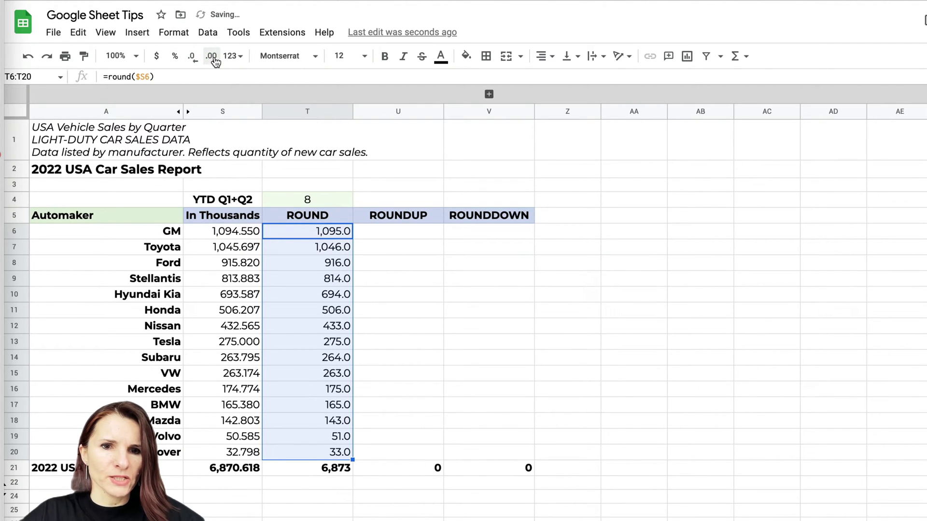
{"action": "left_click", "coordinate": [214, 61]}
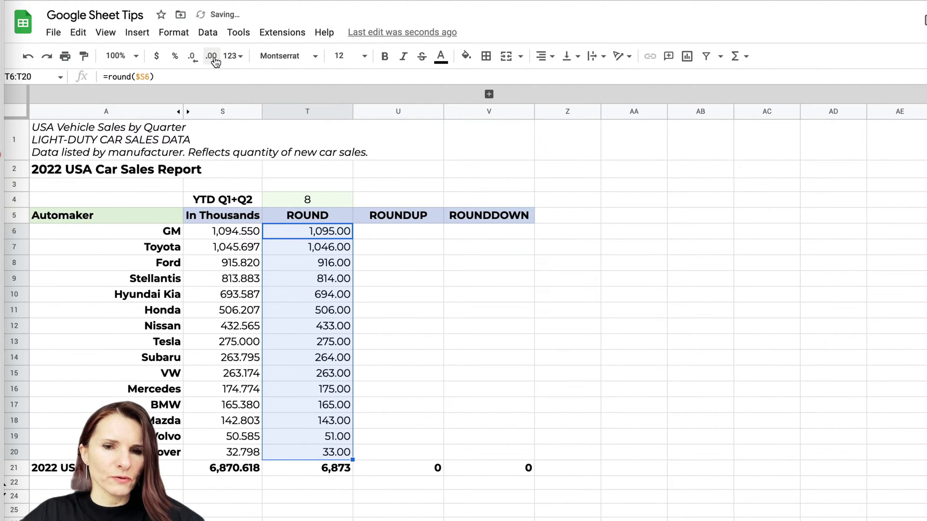
{"action": "left_click", "coordinate": [316, 234]}
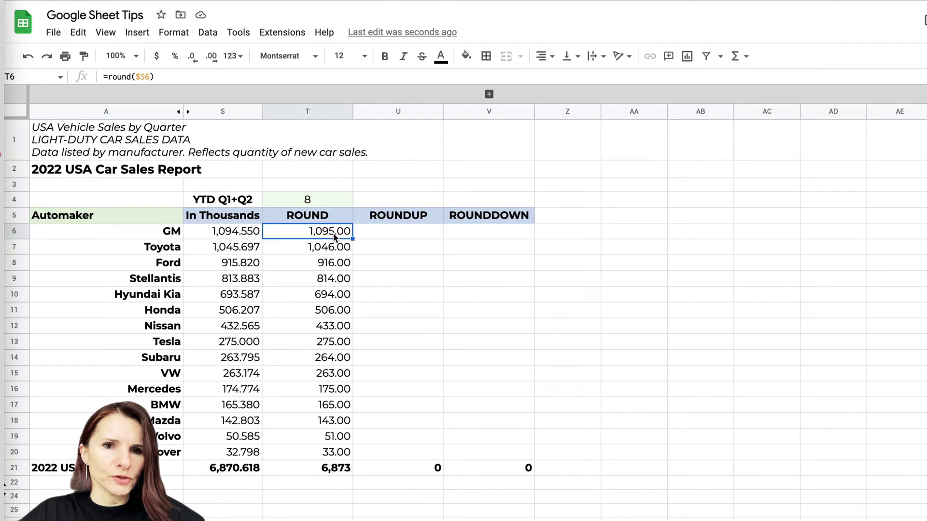
- Change GM's ROUND formula to =round($S6, 1) and fill it down the column
{"action": "left_click", "coordinate": [167, 77]}
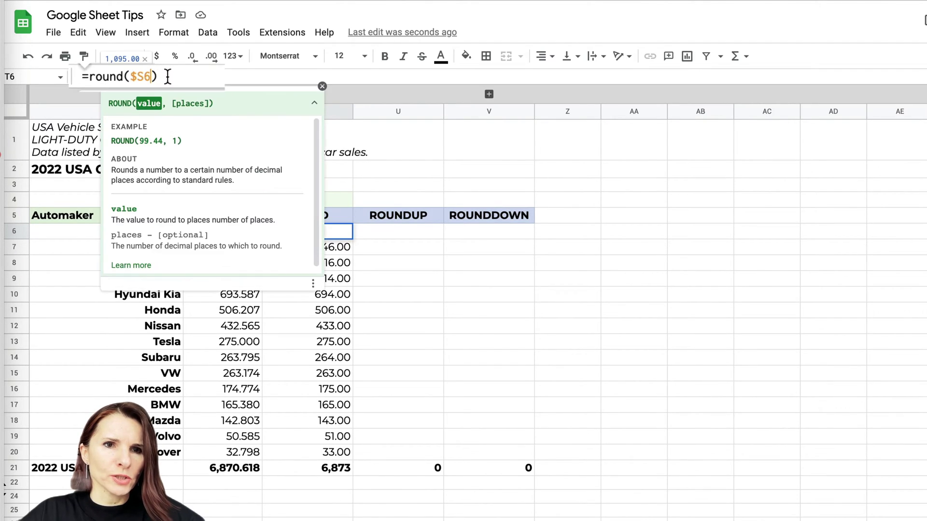
{"action": "type", "text": ", "}
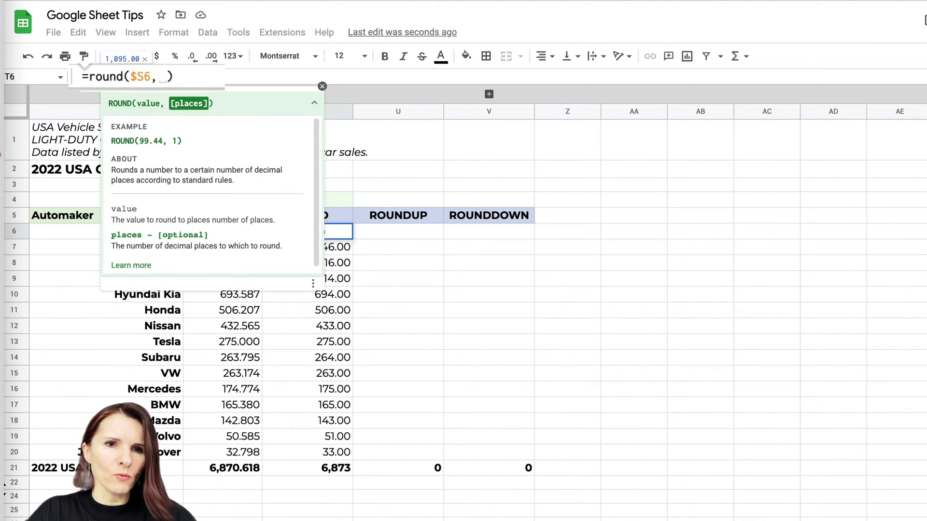
{"action": "type", "text": "1"}
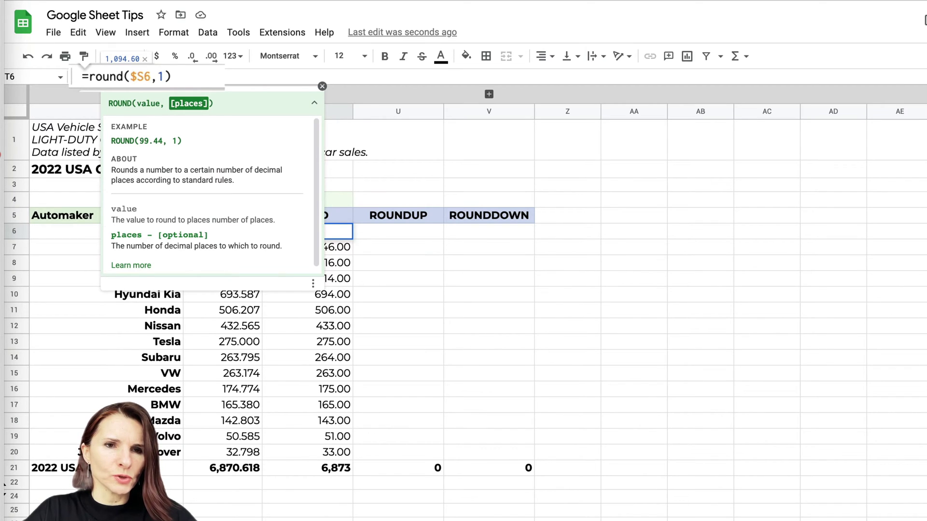
{"action": "key", "text": "Return"}
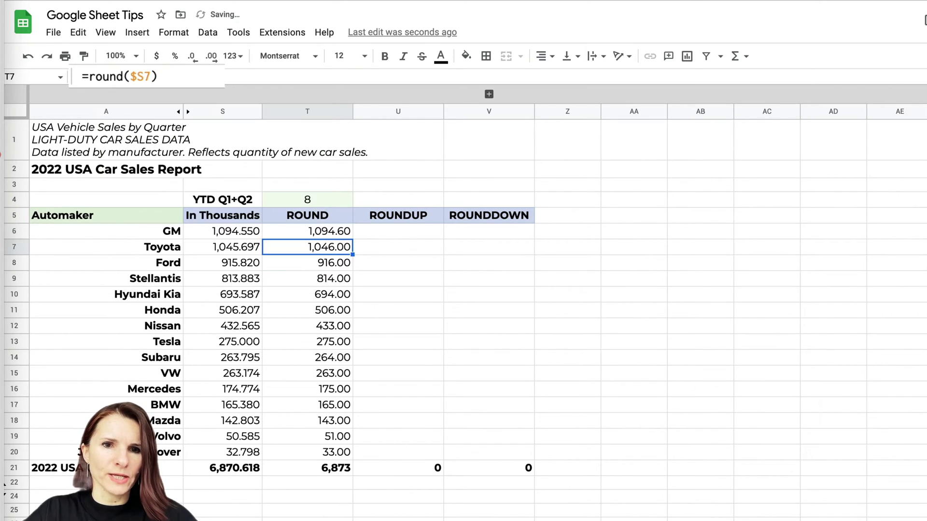
{"action": "left_click", "coordinate": [336, 234]}
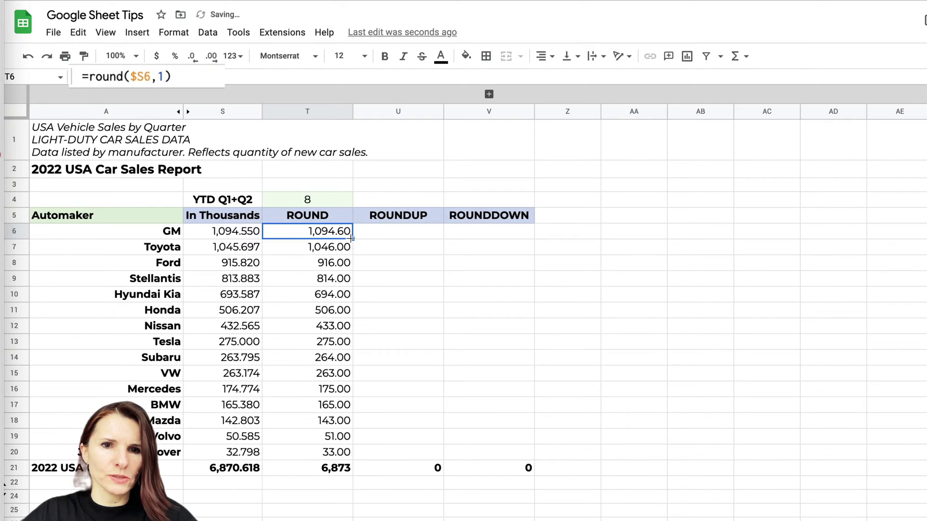
{"action": "double_click", "coordinate": [351, 238]}
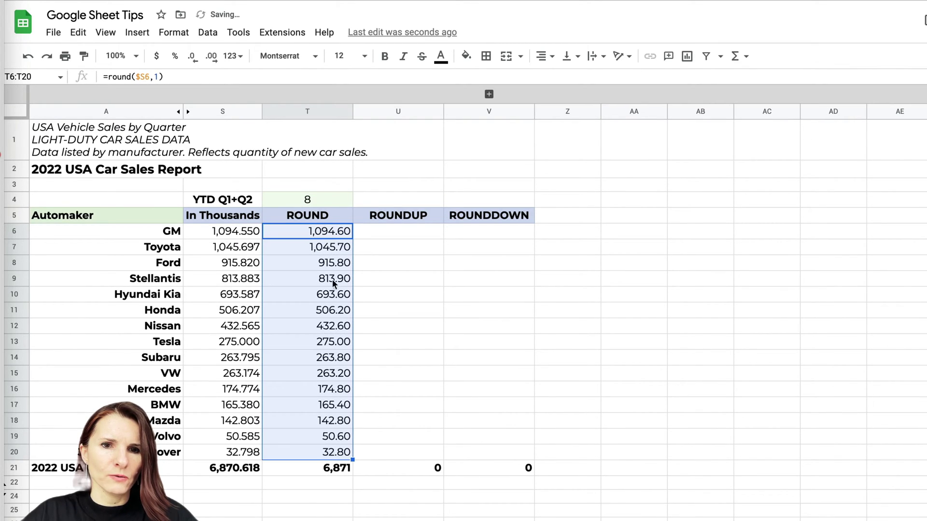
{"action": "left_click", "coordinate": [333, 233]}
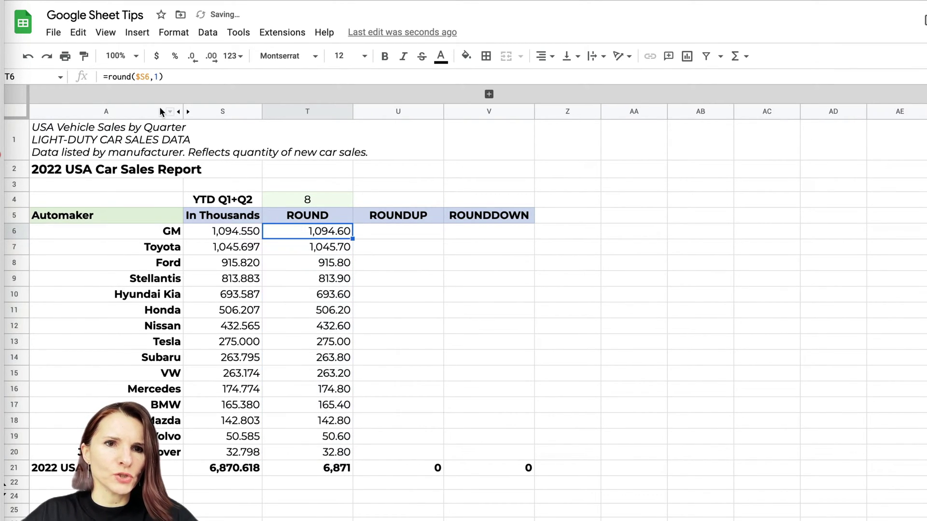
- Make the ROUND formula use -1 places to round to tens, copied down to row 20
{"action": "left_click", "coordinate": [158, 76]}
{"action": "type", "text": "-"}
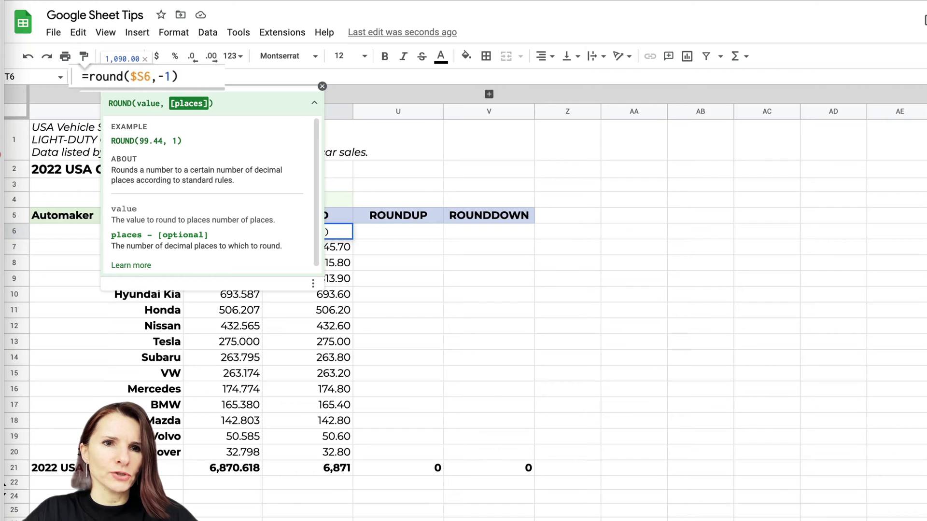
{"action": "key", "text": "Return"}
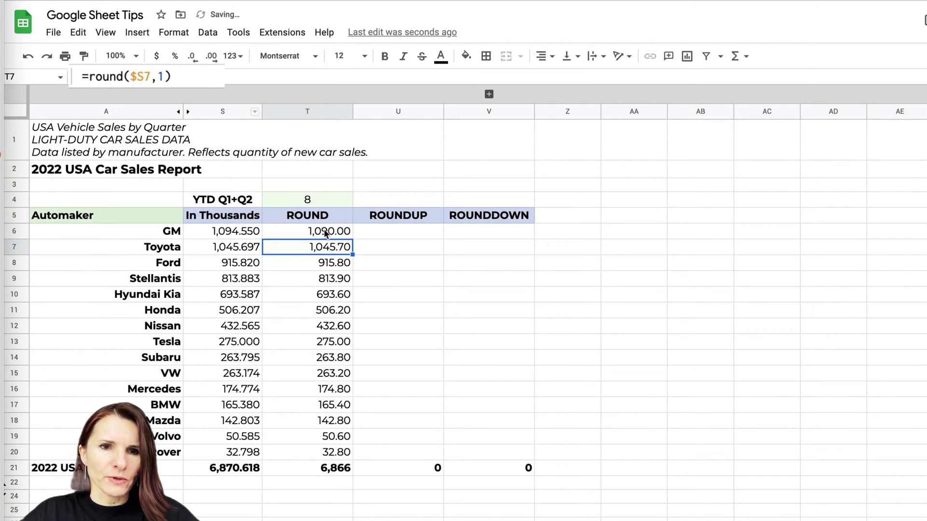
{"action": "left_click", "coordinate": [332, 231]}
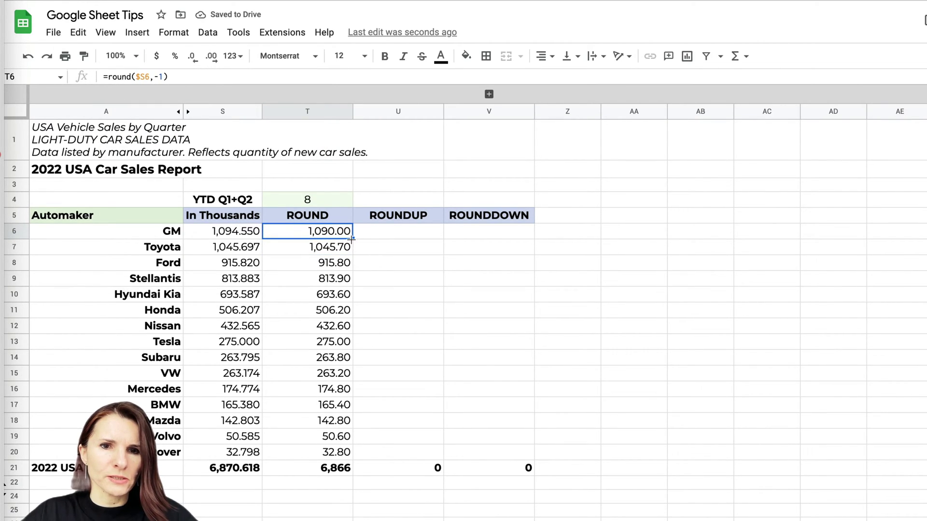
{"action": "left_click_drag", "start_coordinate": [353, 239], "coordinate": [350, 448]}
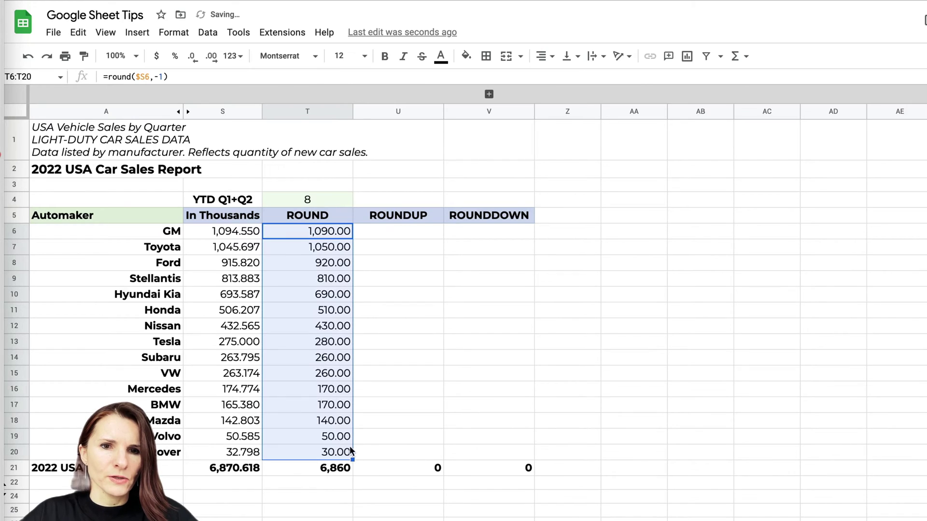
- Restore =round($S6) in T6, fill it to T20, and remove both decimal places
{"action": "left_click", "coordinate": [333, 232]}
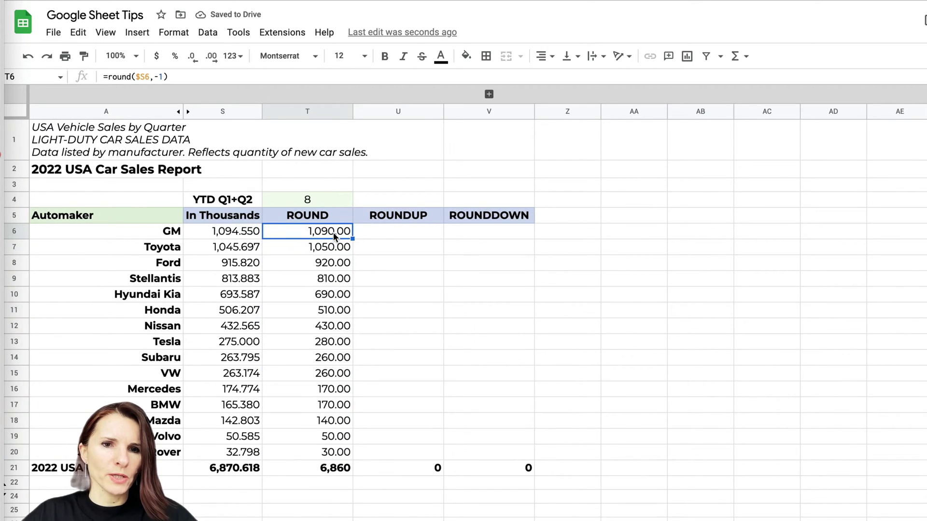
{"action": "left_click", "coordinate": [164, 76]}
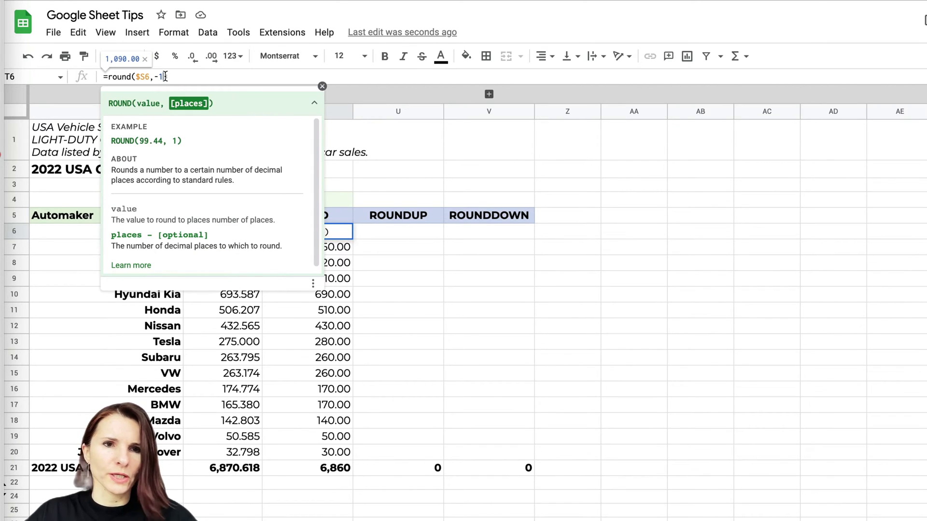
{"action": "key", "text": "BackSpace"}
{"action": "key", "text": "BackSpace"}
{"action": "key", "text": "BackSpace"}
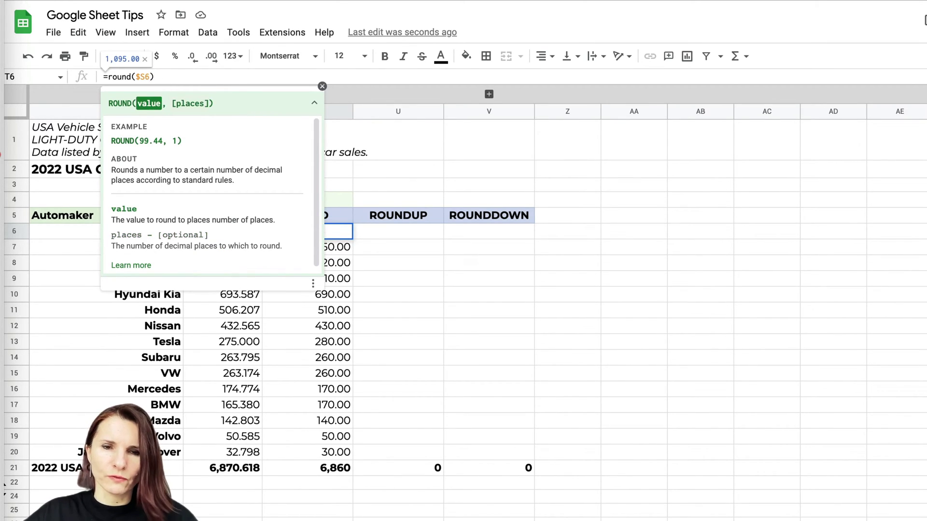
{"action": "key", "text": "Return"}
{"action": "left_click", "coordinate": [337, 235]}
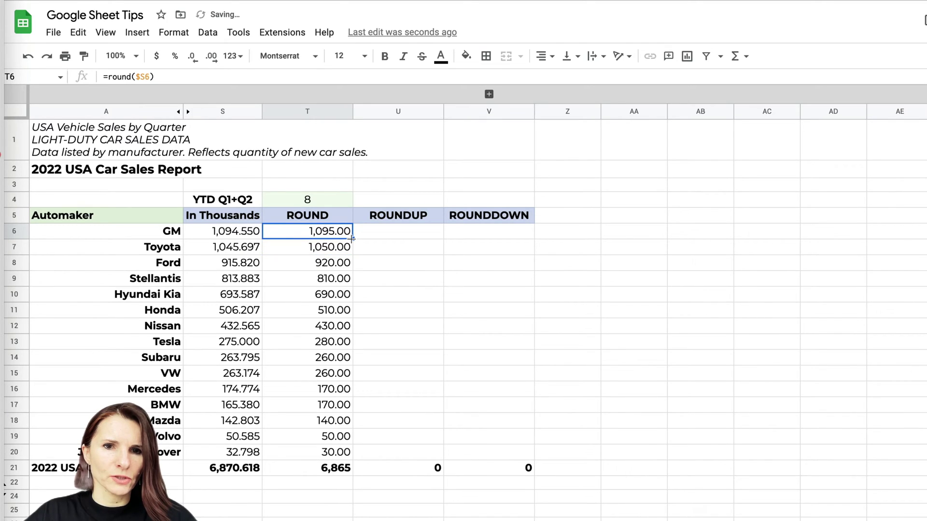
{"action": "left_click_drag", "start_coordinate": [351, 238], "coordinate": [352, 459]}
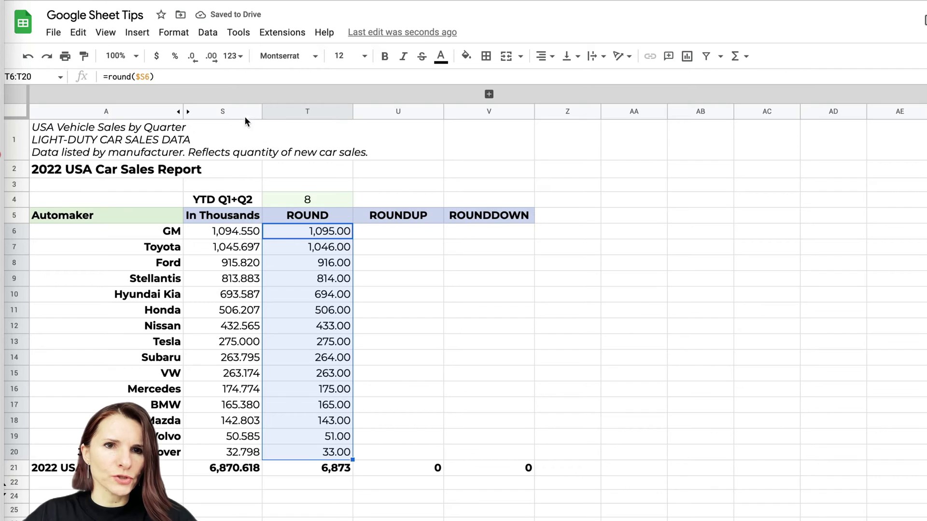
{"action": "left_click", "coordinate": [193, 57]}
{"action": "left_click", "coordinate": [196, 57]}
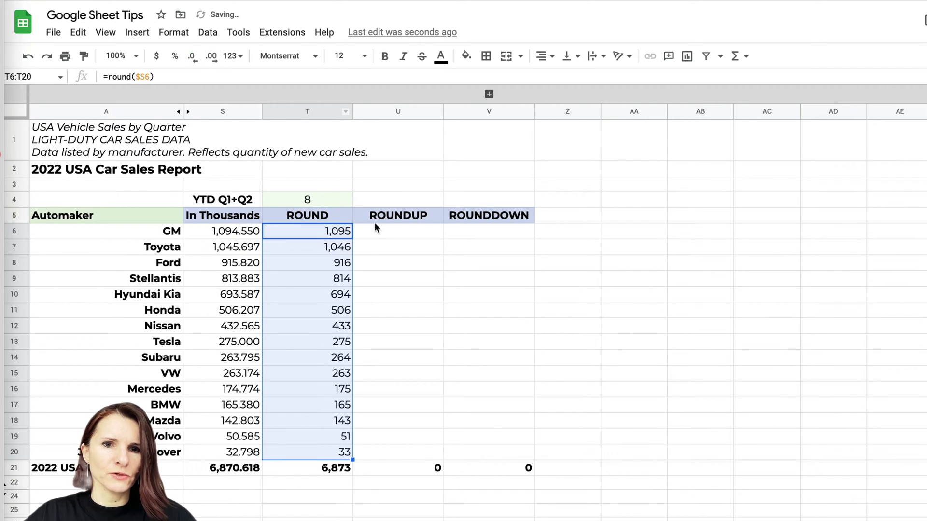
{"action": "left_click", "coordinate": [345, 231]}
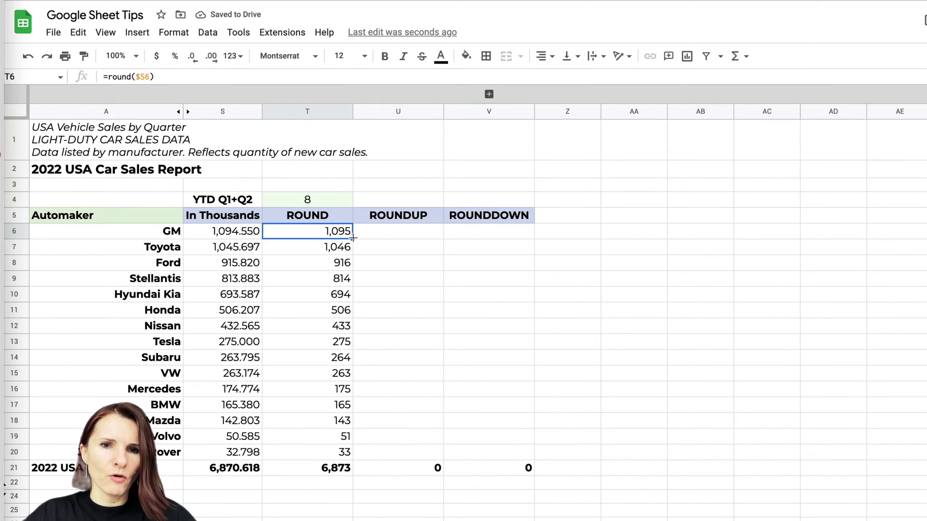
- Copy GM's rounding formula from T6 across into U6 and V6
{"action": "left_click_drag", "start_coordinate": [353, 237], "coordinate": [497, 237]}
{"action": "left_click", "coordinate": [416, 229]}
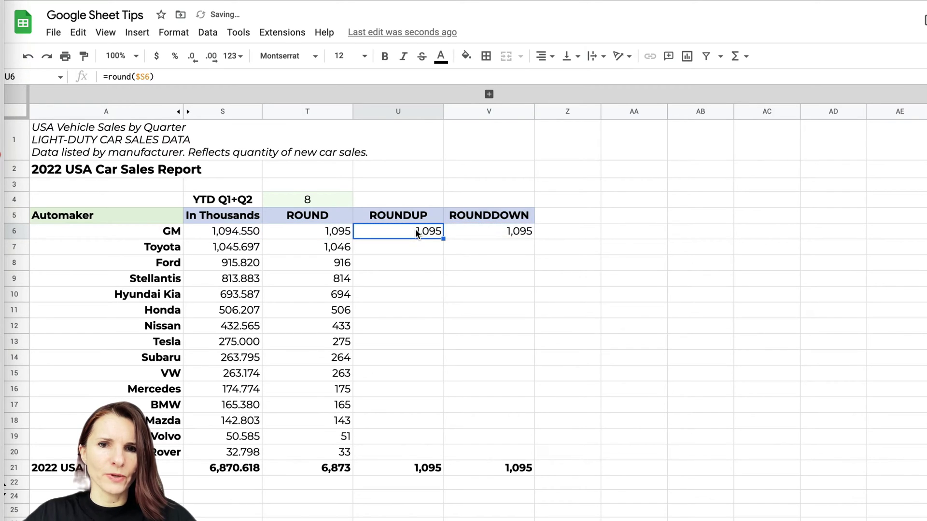
{"action": "left_click", "coordinate": [482, 229]}
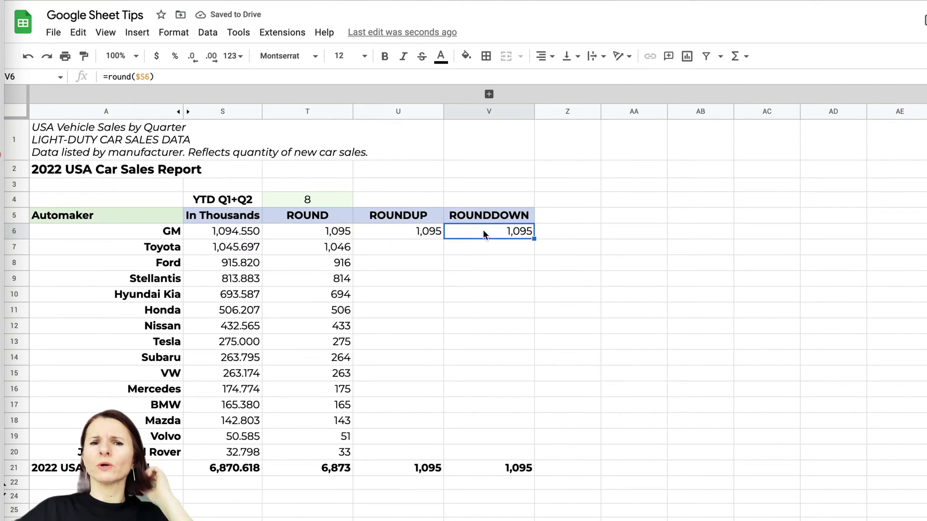
{"action": "left_click", "coordinate": [413, 231]}
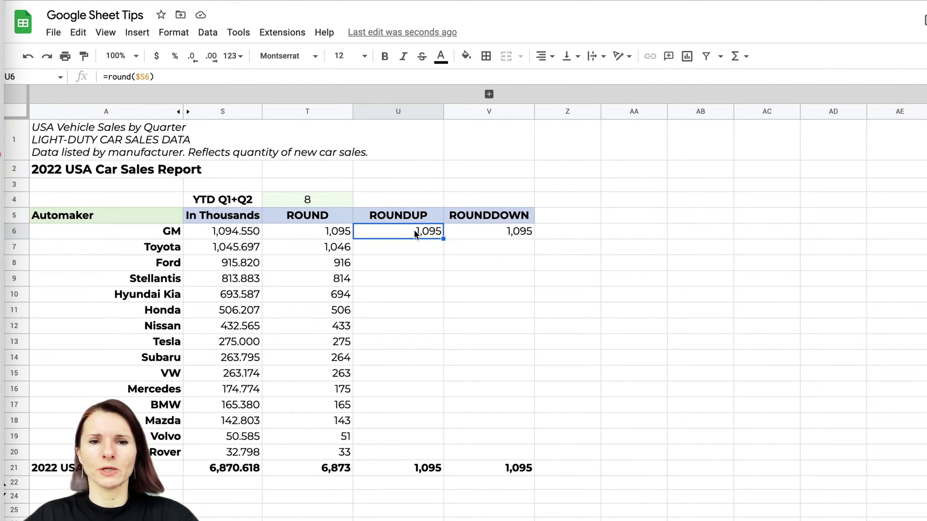
{"action": "left_click", "coordinate": [513, 232]}
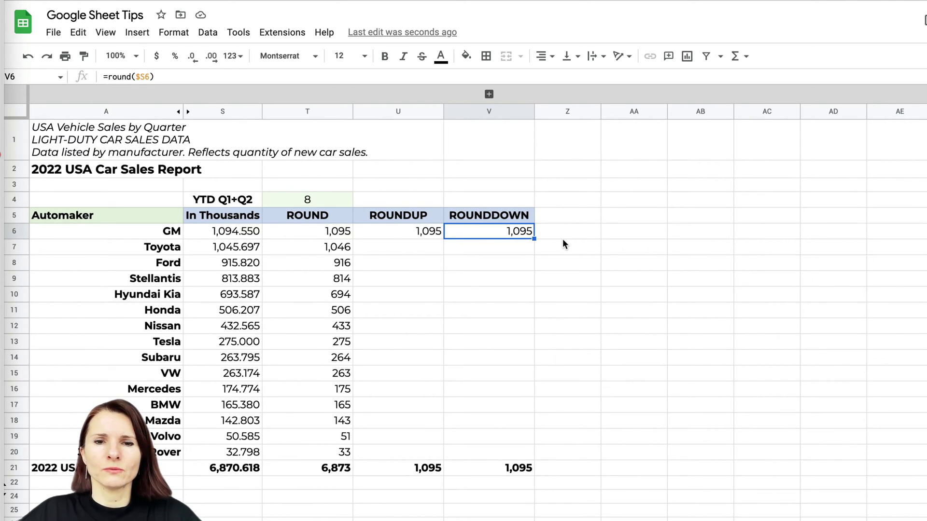
{"action": "key", "text": "Left"}
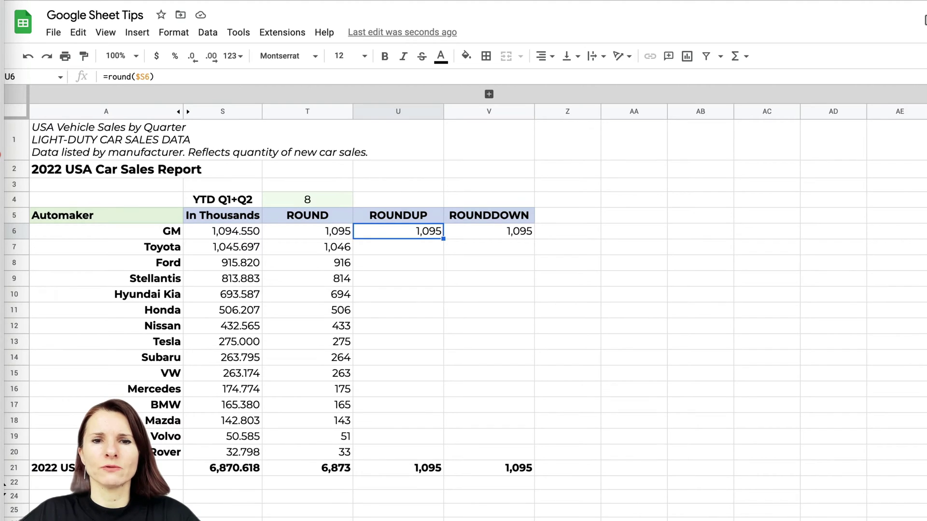
{"action": "key", "text": "Right"}
{"action": "key", "text": "Left"}
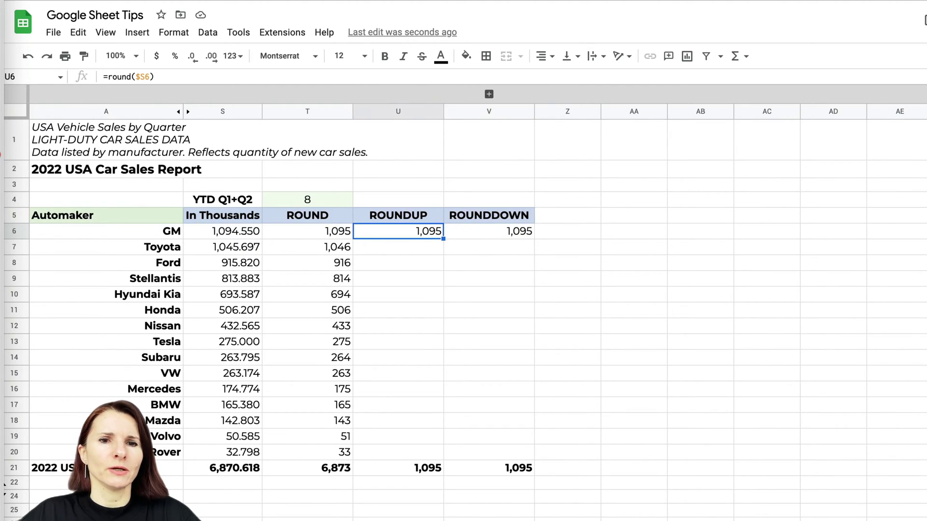
{"action": "key", "text": "Left"}
{"action": "key", "text": "Right"}
- Change U6 to =ROUNDUP($S6) so GM's ROUNDUP shows 1,095
{"action": "key", "text": "Return"}
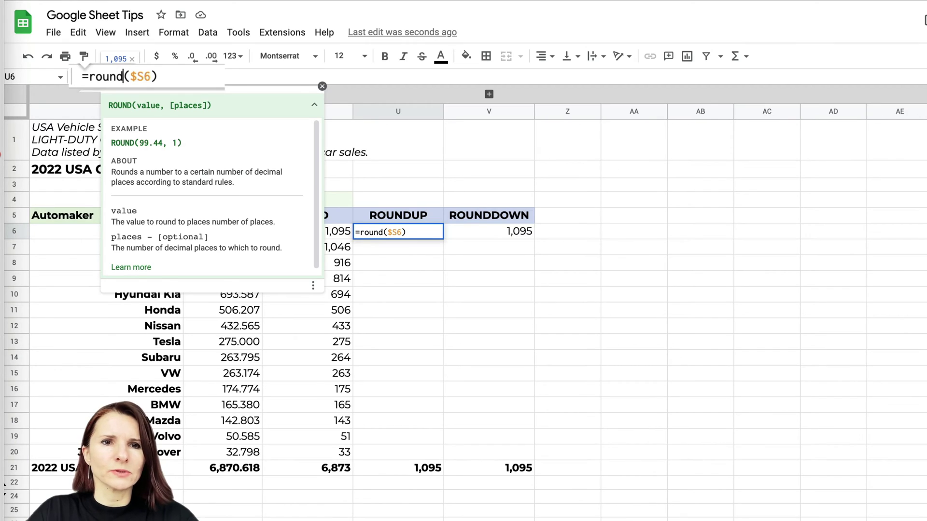
{"action": "type", "text": "up"}
{"action": "key", "text": "Tab"}
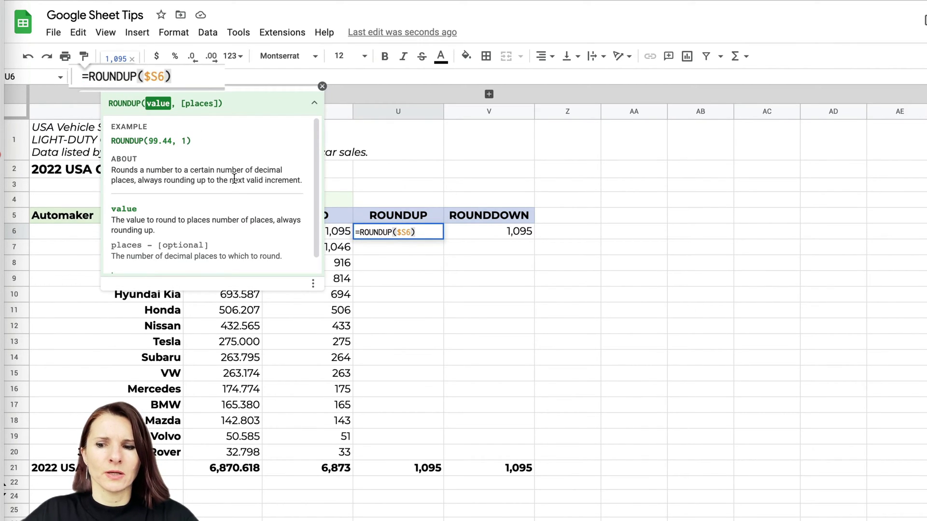
{"action": "key", "text": "Return"}
{"action": "left_click", "coordinate": [432, 230]}
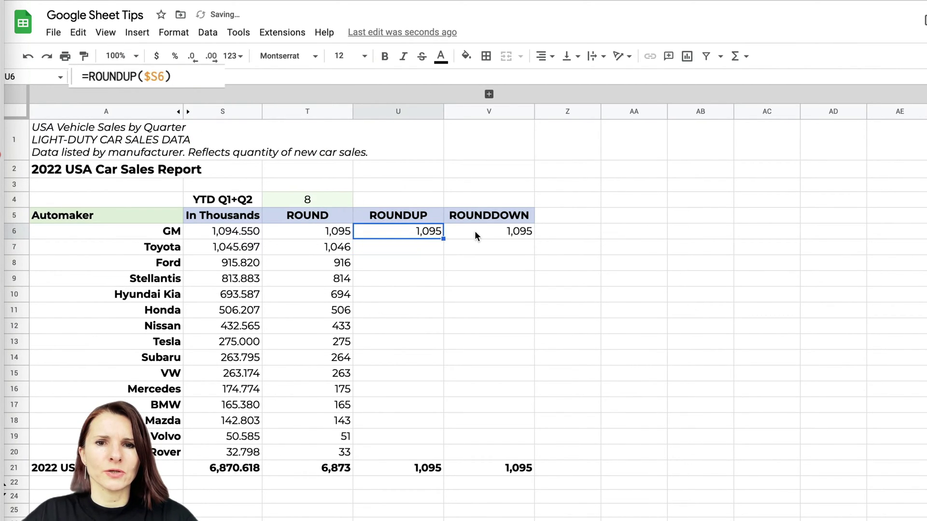
- Change V6 to =ROUNDDOWN($S6) so GM's ROUNDDOWN shows 1,094
{"action": "left_click", "coordinate": [474, 231]}
{"action": "left_click", "coordinate": [120, 79]}
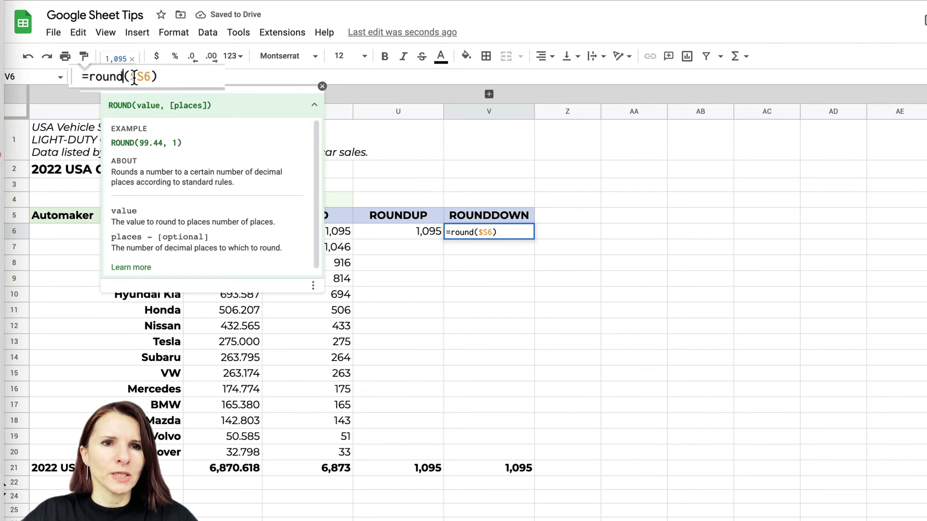
{"action": "type", "text": "dow"}
{"action": "key", "text": "Tab"}
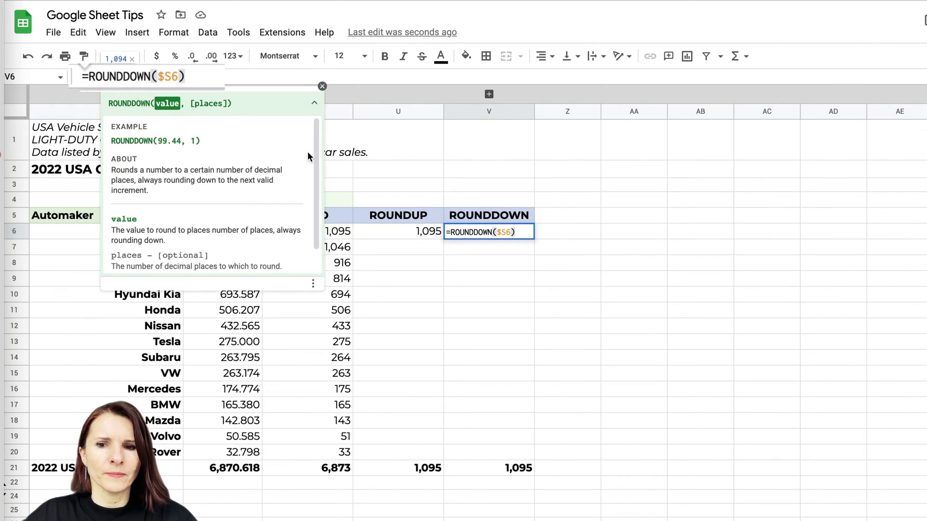
{"action": "key", "text": "Return"}
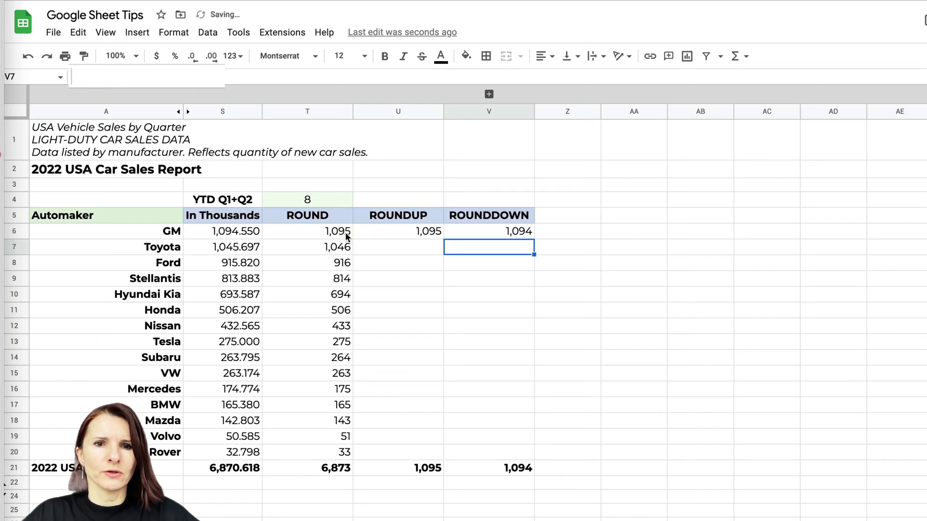
- Show one decimal place across the T6:V20 rounding columns
{"action": "left_click_drag", "start_coordinate": [346, 233], "coordinate": [496, 389]}
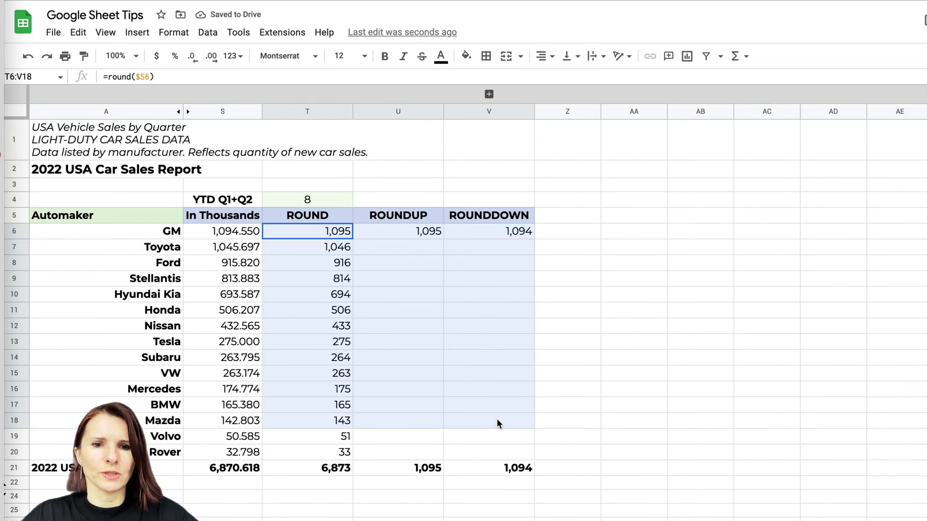
{"action": "left_click_drag", "start_coordinate": [497, 423], "coordinate": [497, 450]}
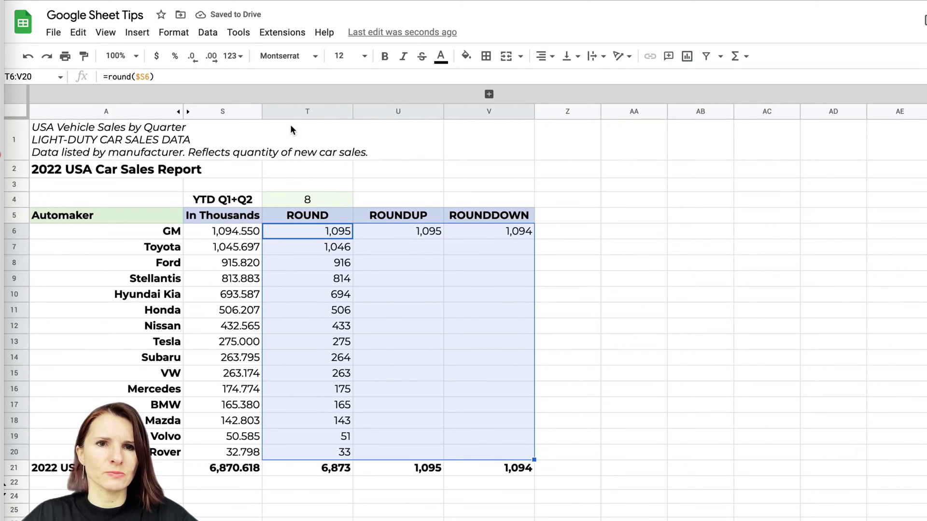
{"action": "left_click", "coordinate": [192, 58]}
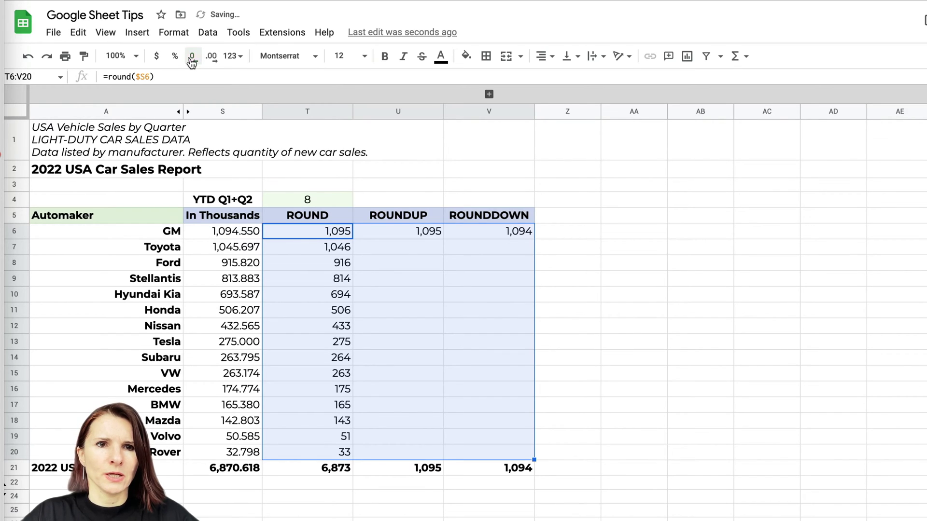
{"action": "left_click", "coordinate": [212, 58]}
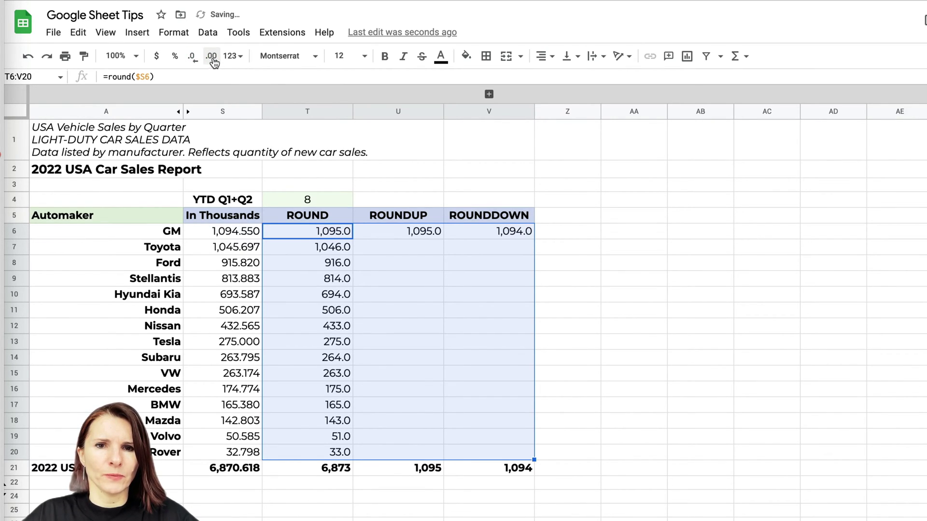
- Fill ROUNDUP and ROUNDDOWN down to row 20, then review row 6's formulas
{"action": "left_click", "coordinate": [432, 233]}
{"action": "left_click_drag", "start_coordinate": [435, 235], "coordinate": [518, 453]}
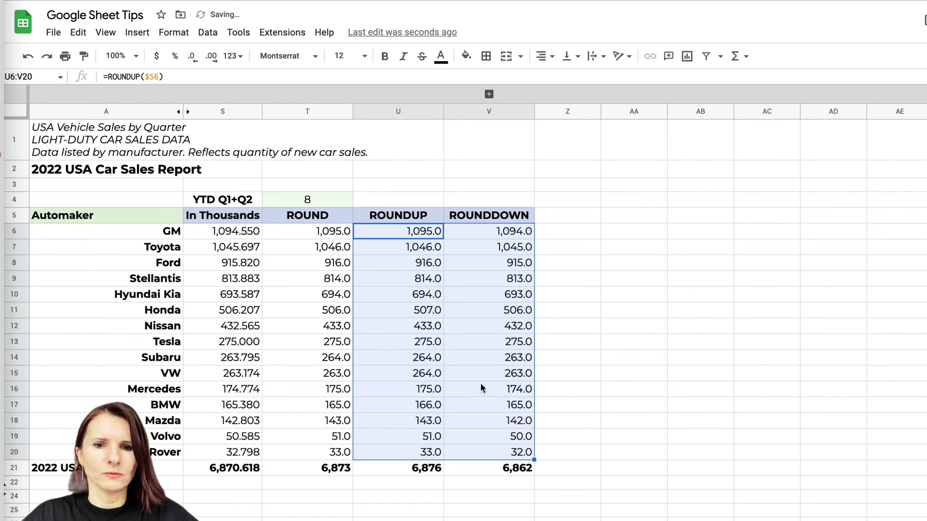
{"action": "left_click", "coordinate": [349, 232]}
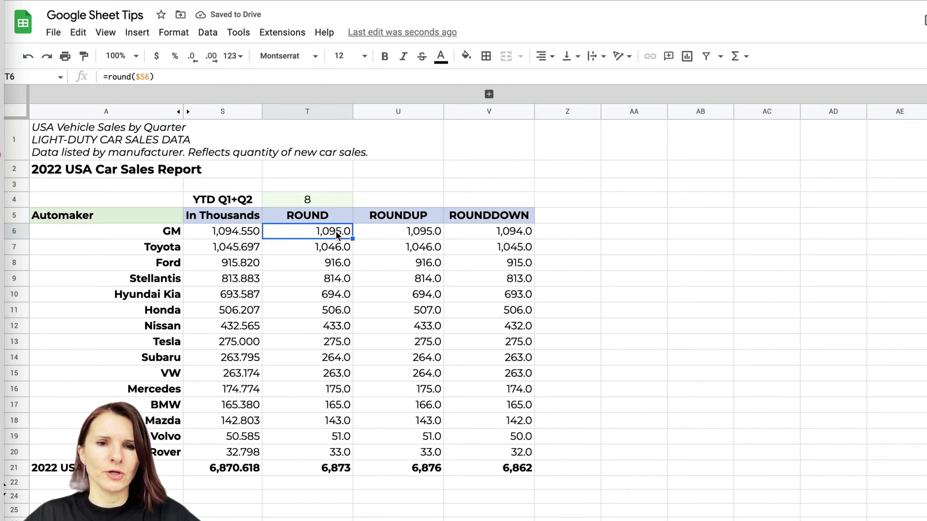
{"action": "key", "text": "Left"}
{"action": "key", "text": "Left"}
{"action": "key", "text": "Right"}
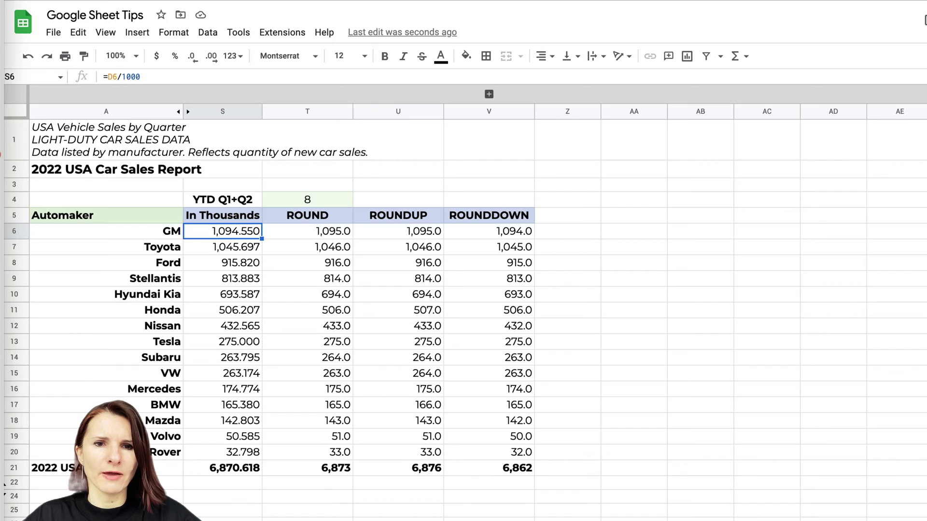
{"action": "left_click", "coordinate": [307, 232]}
{"action": "left_click", "coordinate": [398, 231]}
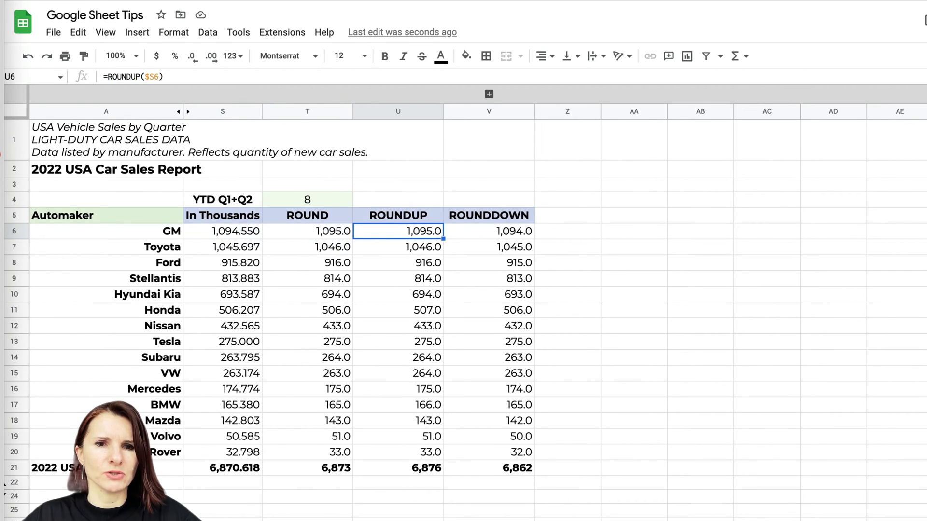
{"action": "left_click", "coordinate": [489, 231]}
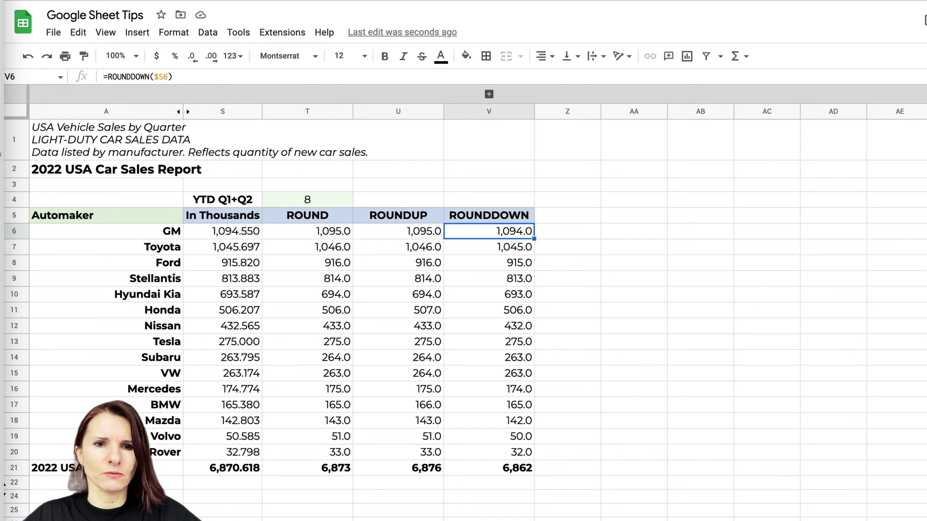
{"action": "left_click", "coordinate": [222, 231]}
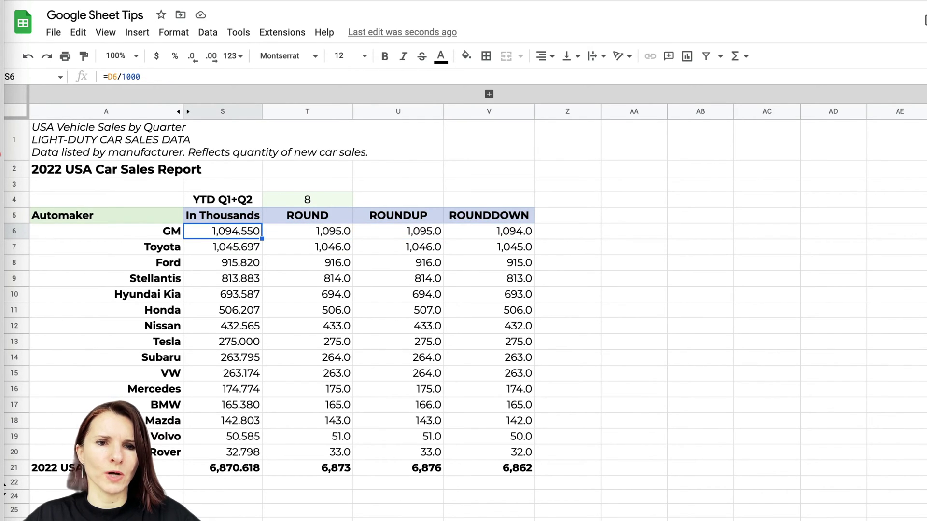
{"action": "left_click", "coordinate": [222, 247]}
{"action": "left_click", "coordinate": [223, 262]}
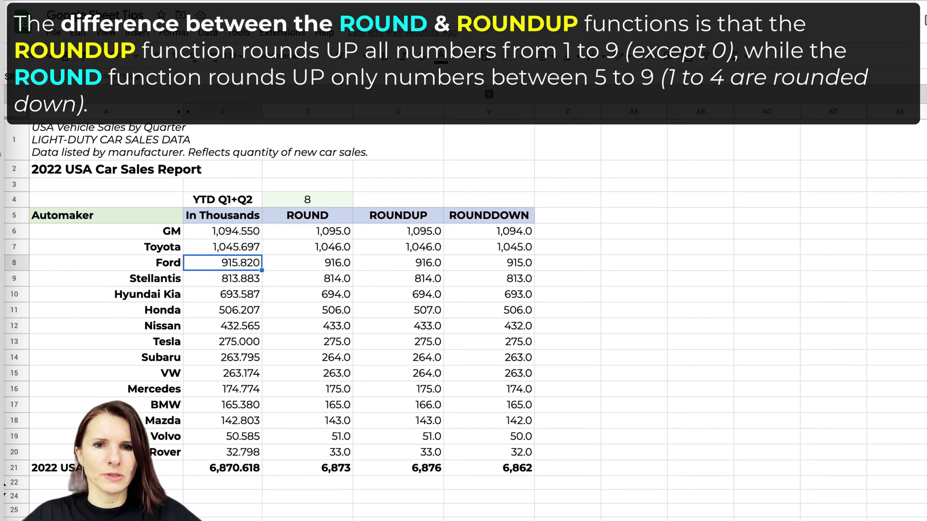
{"action": "left_click", "coordinate": [223, 278]}
{"action": "left_click", "coordinate": [222, 294]}
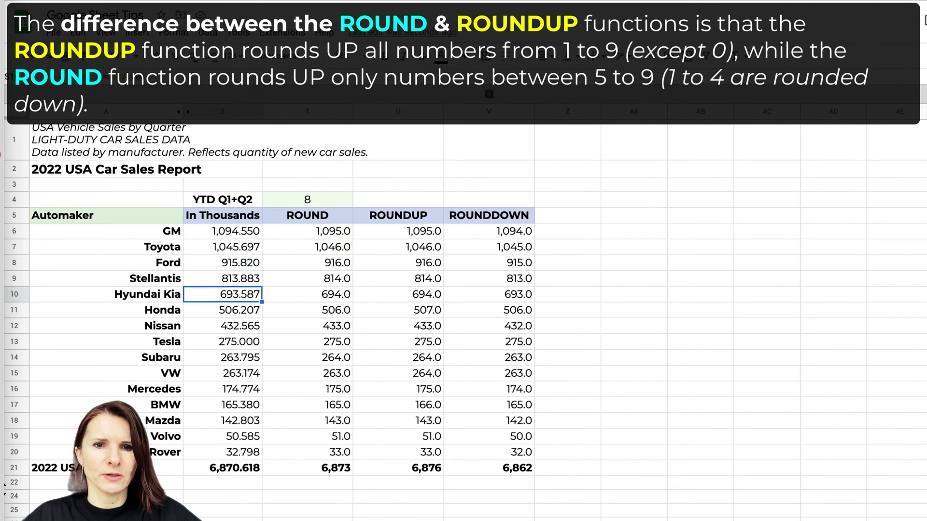
{"action": "left_click", "coordinate": [307, 294]}
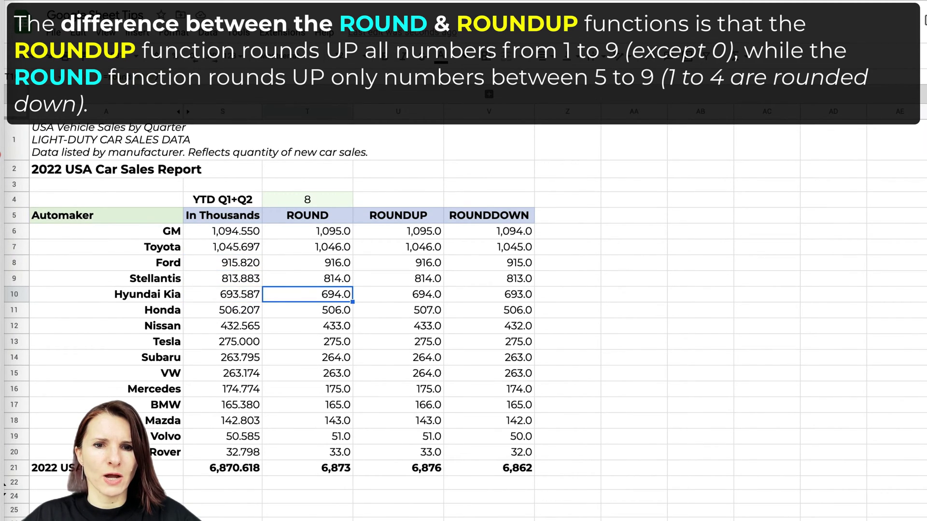
{"action": "left_click", "coordinate": [307, 310]}
{"action": "left_click", "coordinate": [307, 326]}
{"action": "left_click", "coordinate": [307, 342]}
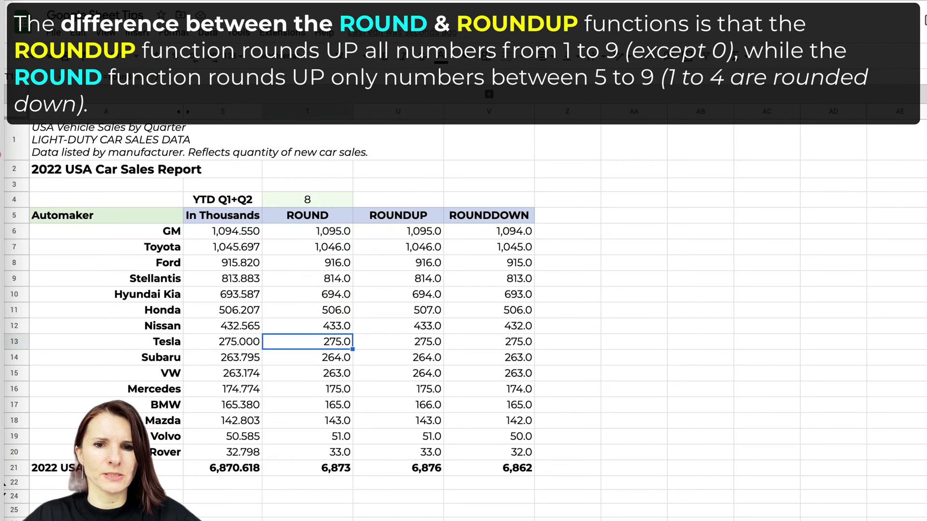
{"action": "left_click", "coordinate": [307, 373]}
{"action": "left_click", "coordinate": [307, 389]}
{"action": "left_click", "coordinate": [307, 421]}
{"action": "left_click", "coordinate": [397, 421]}
{"action": "left_click", "coordinate": [489, 421]}
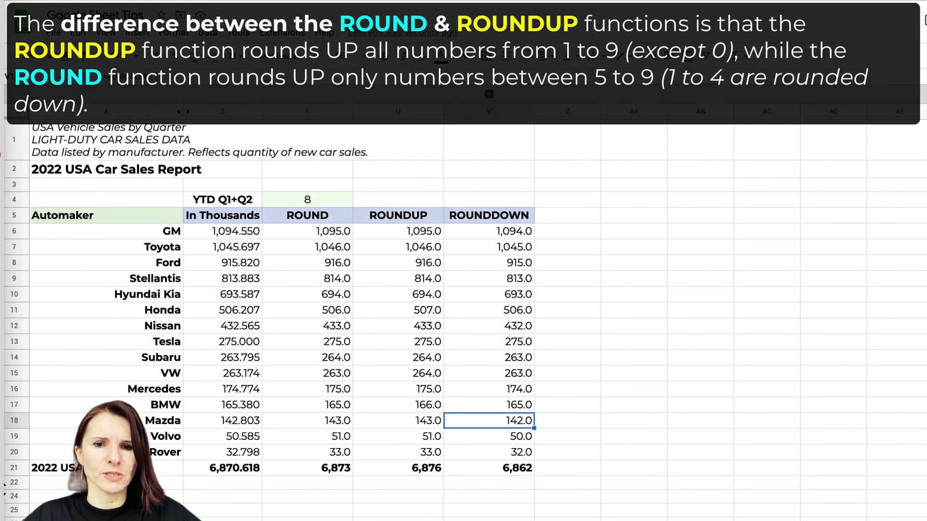
{"action": "left_click", "coordinate": [489, 437]}
{"action": "left_click", "coordinate": [488, 452]}
{"action": "left_click", "coordinate": [398, 452]}
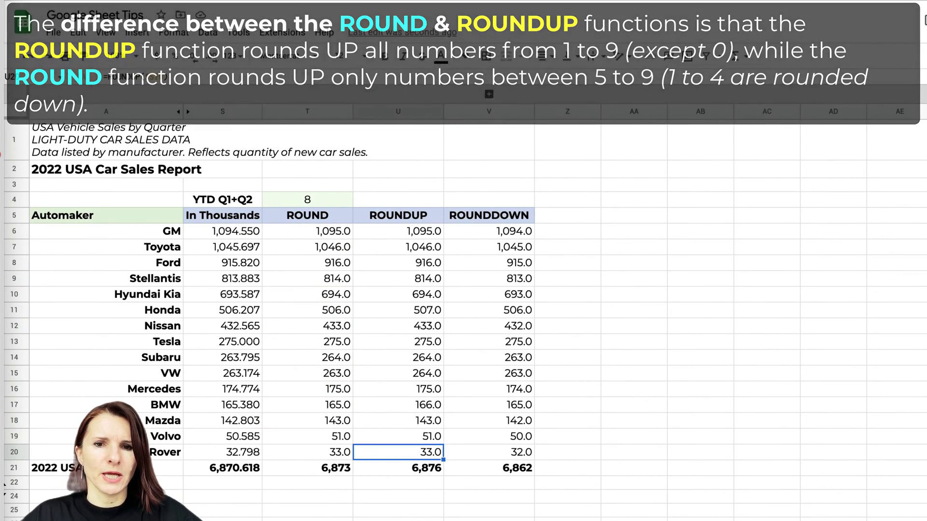
{"action": "key", "text": "Up"}
{"action": "key", "text": "Up"}
{"action": "key", "text": "Down"}
{"action": "key", "text": "Down"}
{"action": "key", "text": "Down"}
{"action": "key", "text": "Down"}
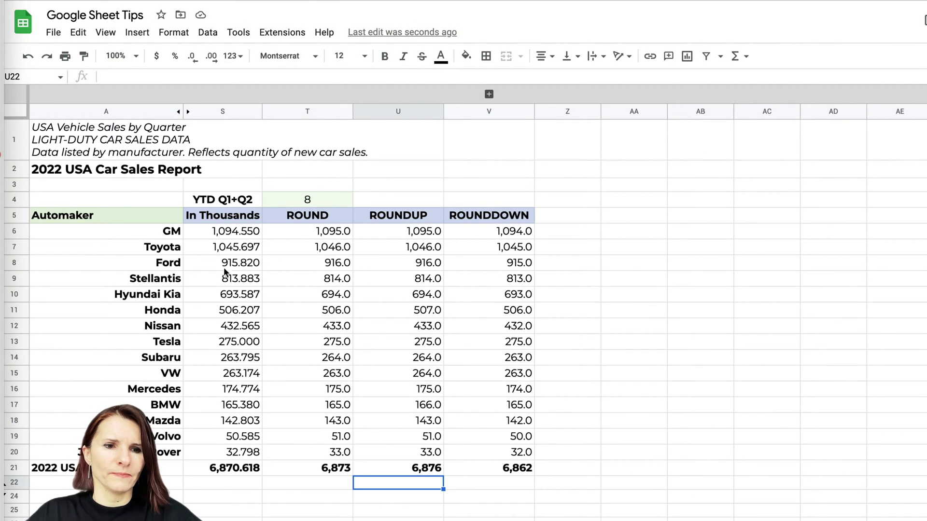
{"action": "left_click", "coordinate": [554, 408]}
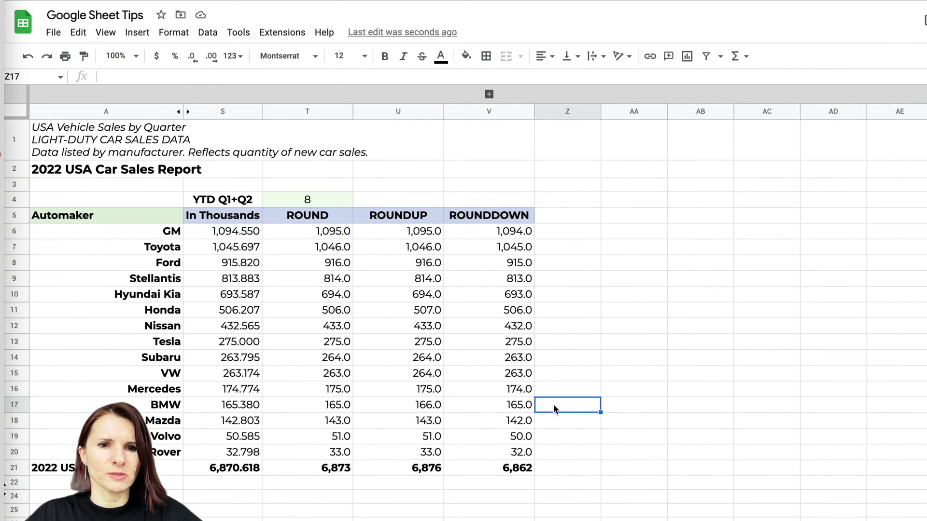
{"action": "mouse_move", "coordinate": [7, 488]}
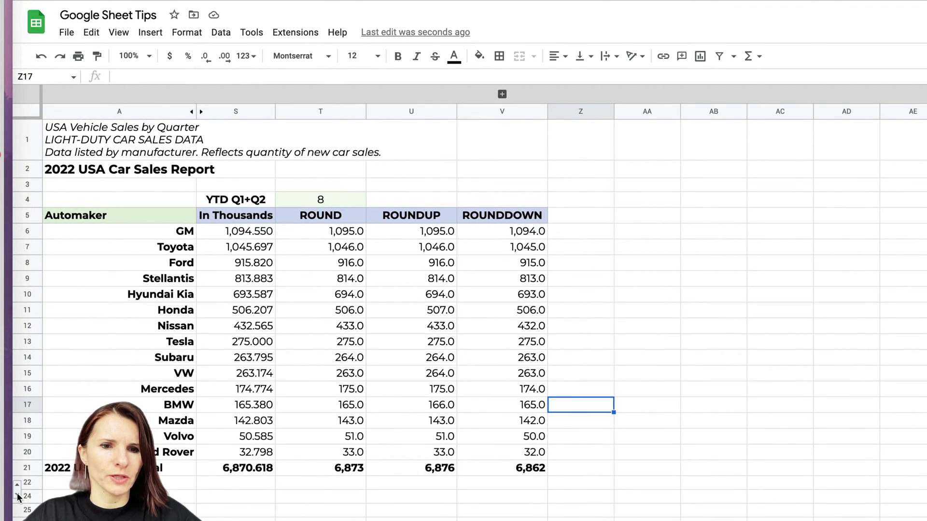
- Unhide row 23 and confirm its =U21-V21 difference formula showing 14
{"action": "left_click", "coordinate": [16, 494]}
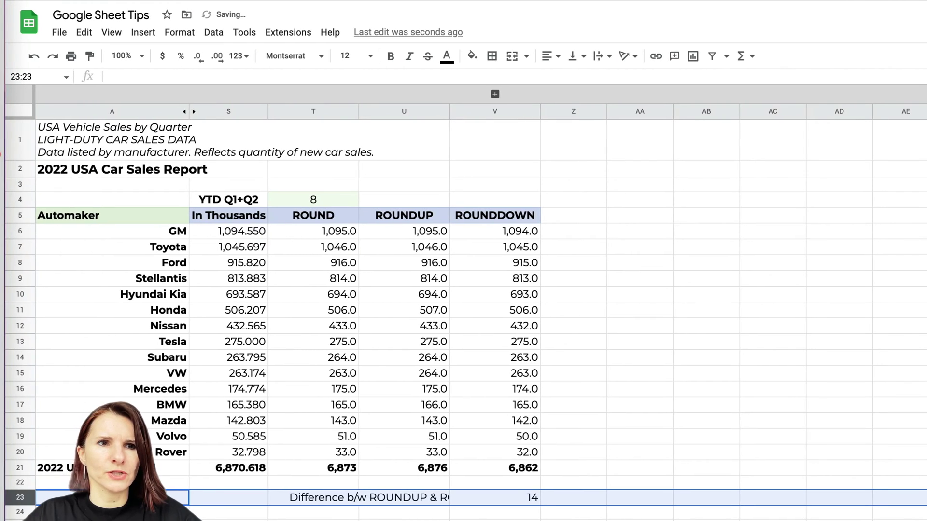
{"action": "left_click", "coordinate": [511, 497]}
{"action": "left_click", "coordinate": [404, 78]}
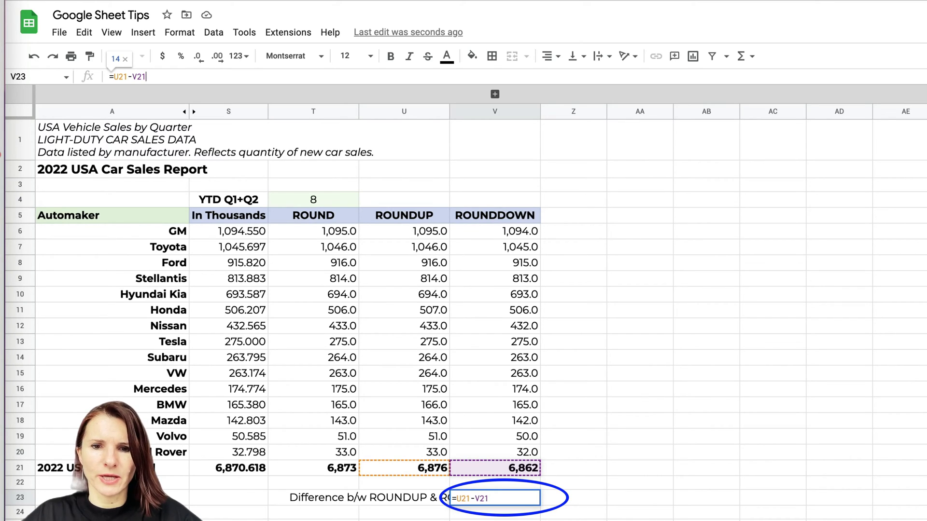
{"action": "key", "text": "Return"}
{"action": "left_click", "coordinate": [523, 495]}
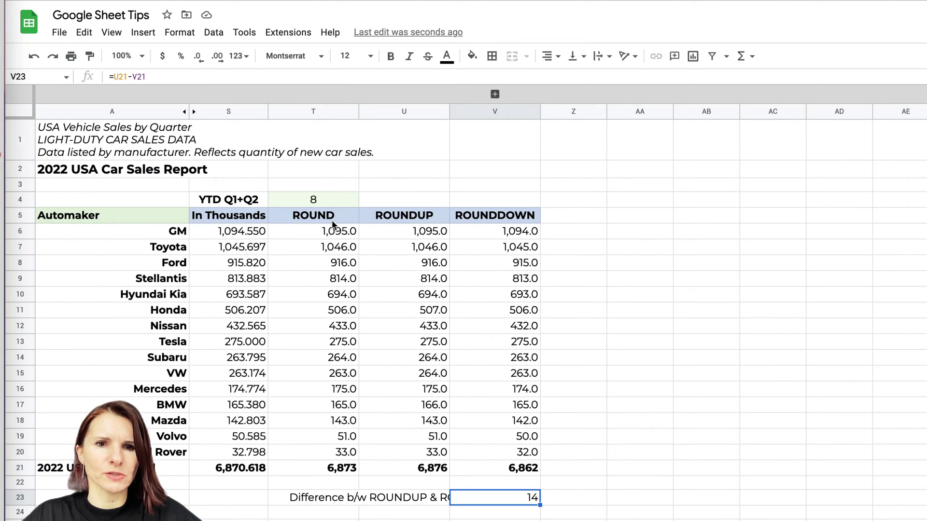
- Change T6 to =round($S6,-1) and fill it down through row 20
{"action": "left_click", "coordinate": [330, 233]}
{"action": "left_click", "coordinate": [159, 76]}
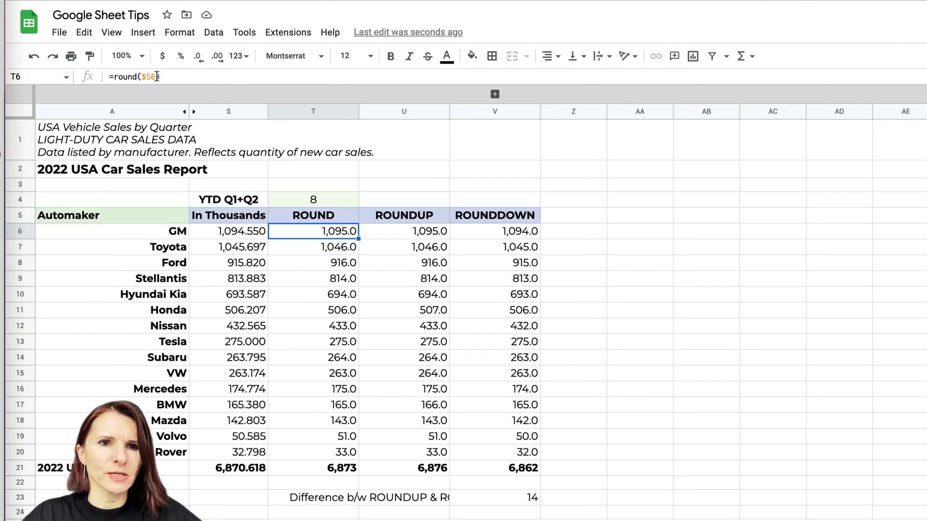
{"action": "type", "text": ","}
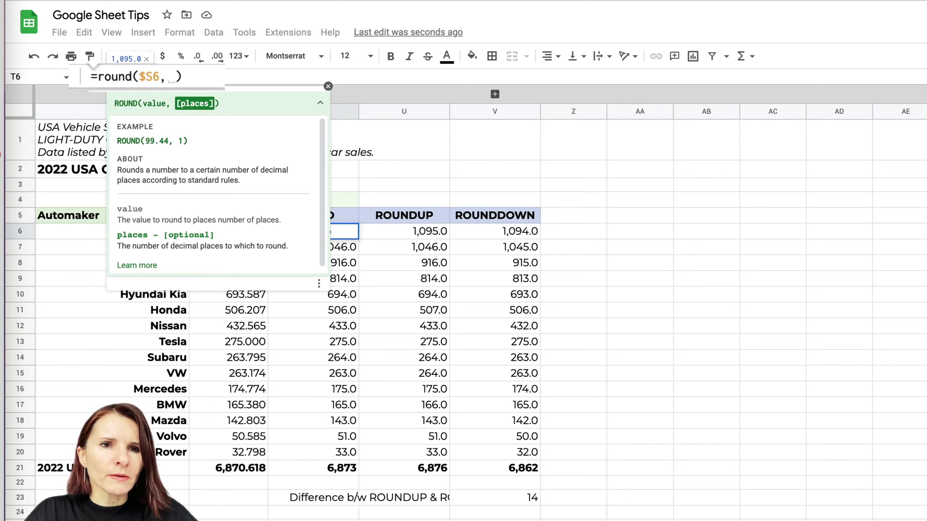
{"action": "type", "text": "-1"}
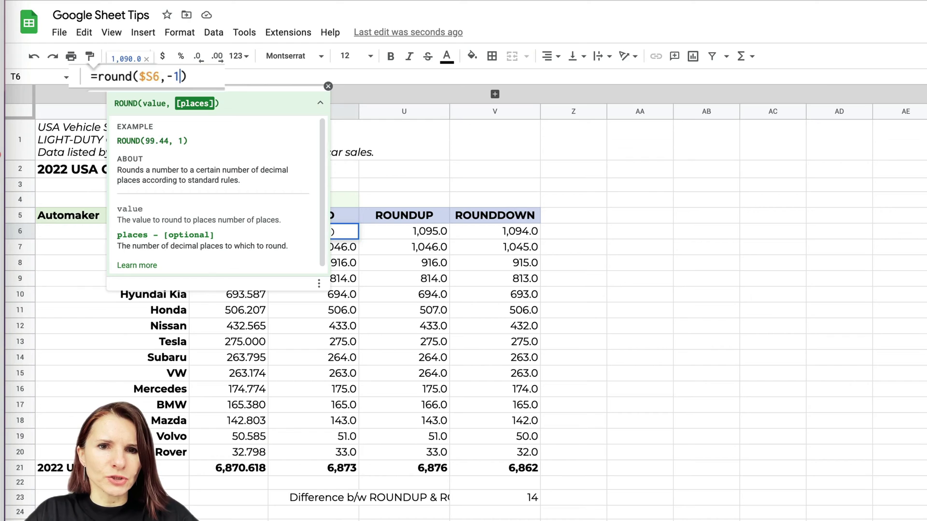
{"action": "key", "text": "Return"}
{"action": "left_click", "coordinate": [345, 236]}
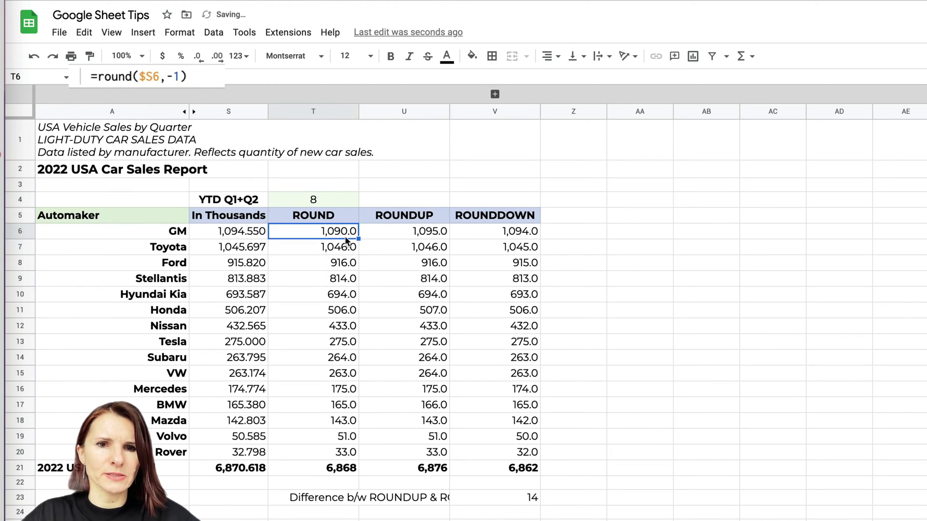
{"action": "left_click_drag", "start_coordinate": [359, 238], "coordinate": [360, 458]}
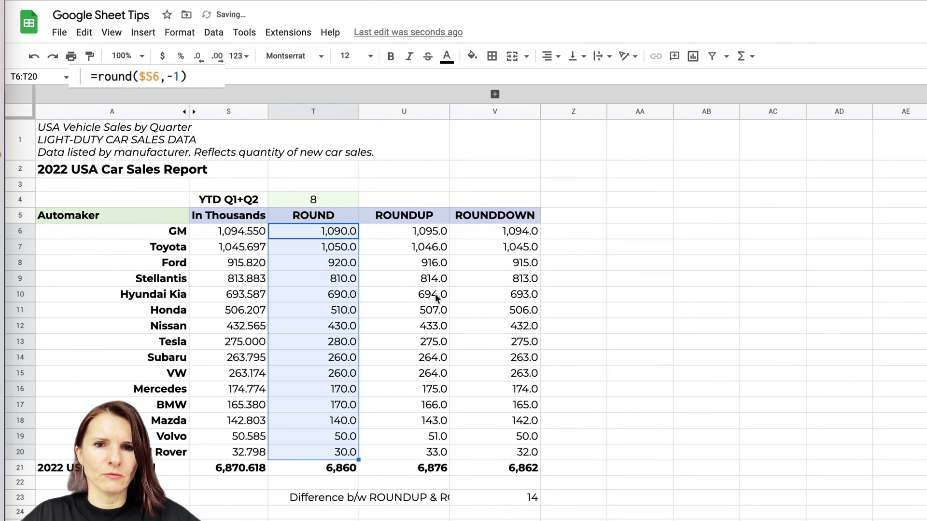
- Make the ROUNDUP and ROUNDDOWN formulas in U6 and V6 round to tens, filled through row 20
{"action": "left_click", "coordinate": [440, 237]}
{"action": "left_click", "coordinate": [177, 77]}
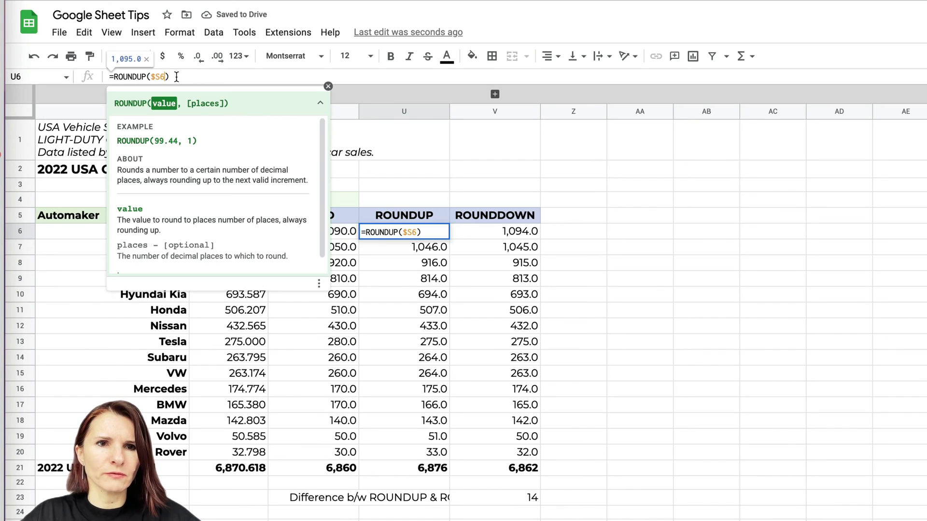
{"action": "type", "text": ",1"}
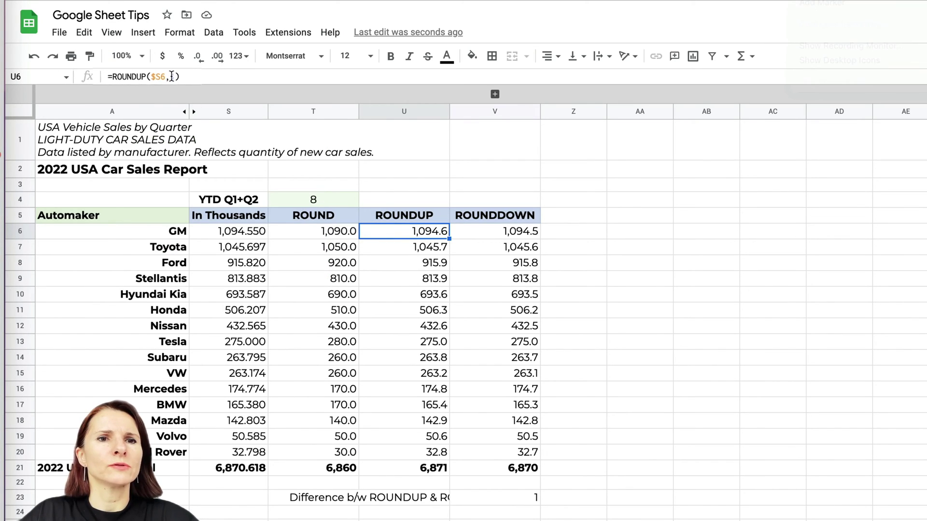
{"action": "key", "text": "Return"}
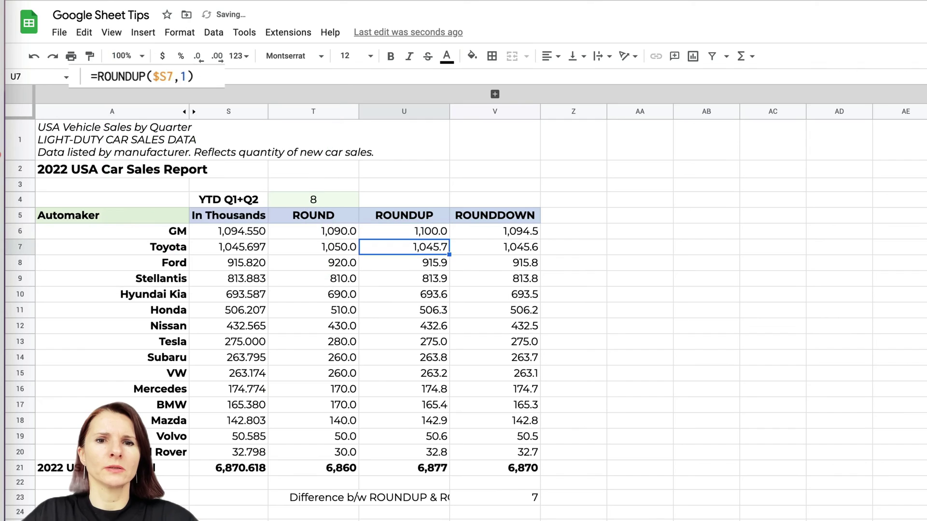
{"action": "left_click", "coordinate": [473, 227]}
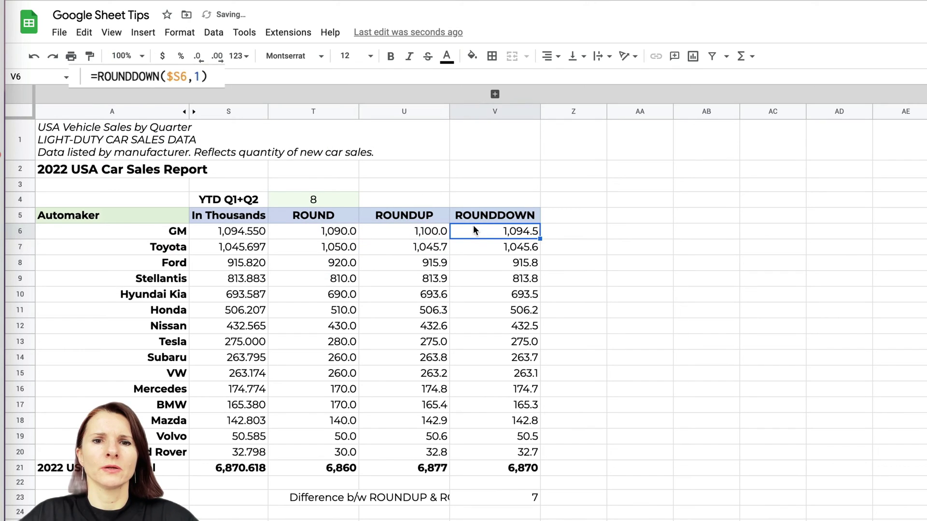
{"action": "left_click", "coordinate": [196, 76]}
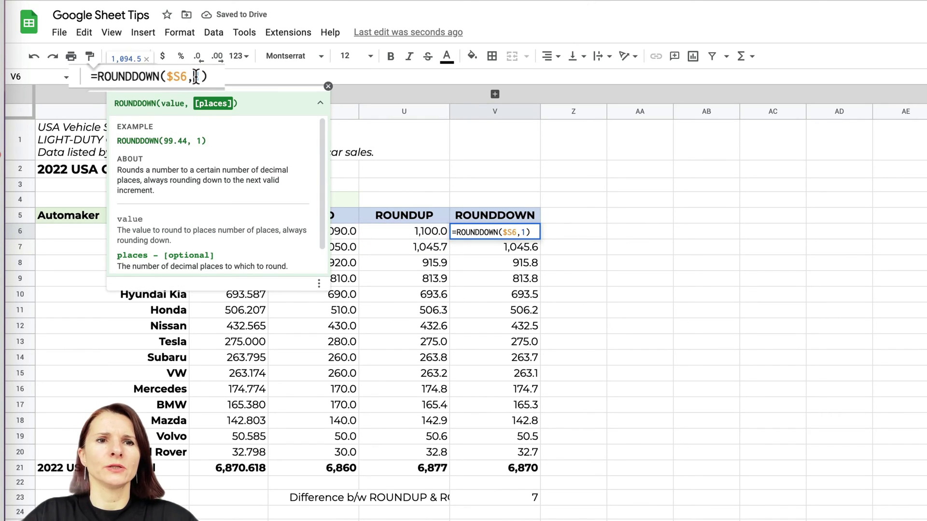
{"action": "type", "text": "-"}
{"action": "key", "text": "Return"}
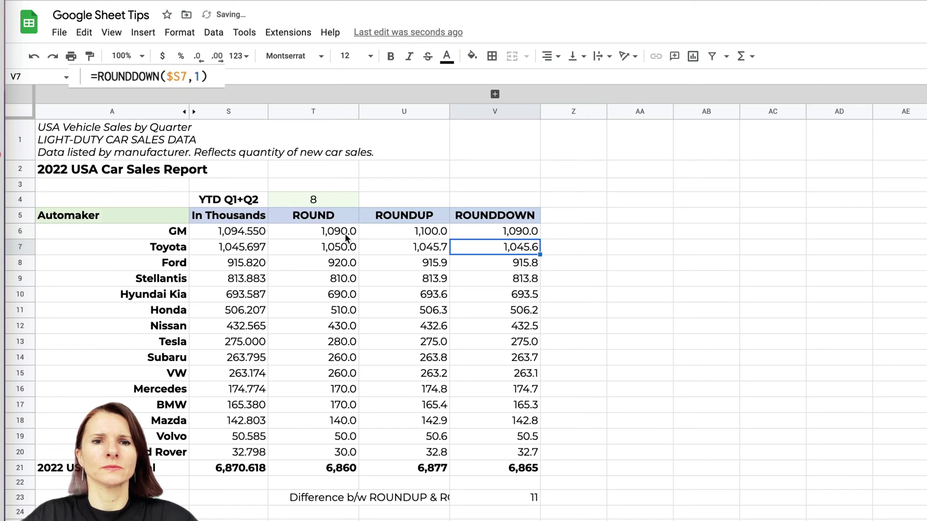
{"action": "left_click_drag", "start_coordinate": [345, 233], "coordinate": [541, 453]}
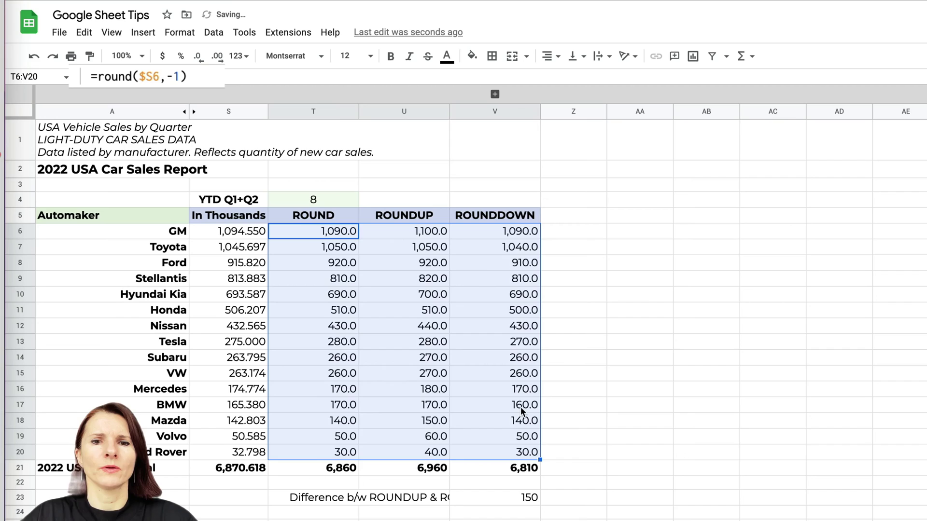
{"action": "left_click", "coordinate": [573, 363]}
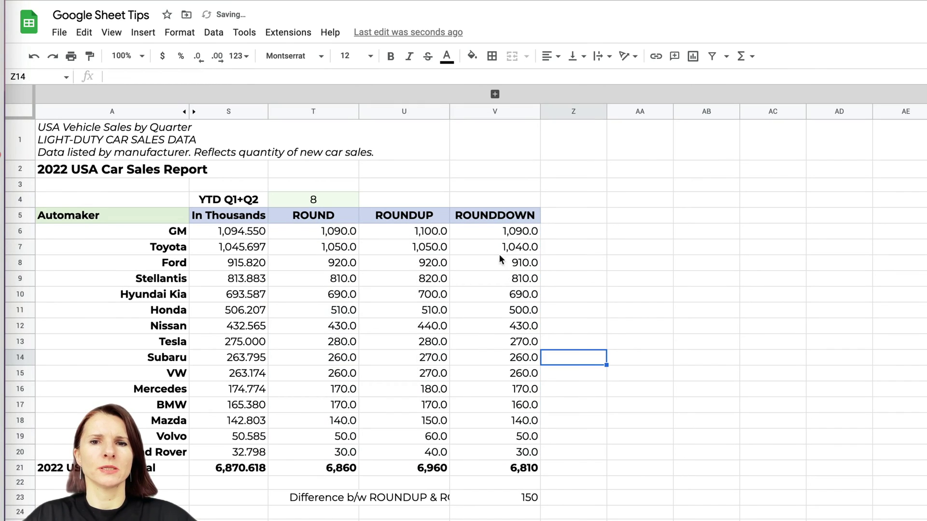
- Review the ROUNDUP, ROUNDDOWN and difference results in U6, V6 and V23
{"action": "left_click", "coordinate": [429, 231]}
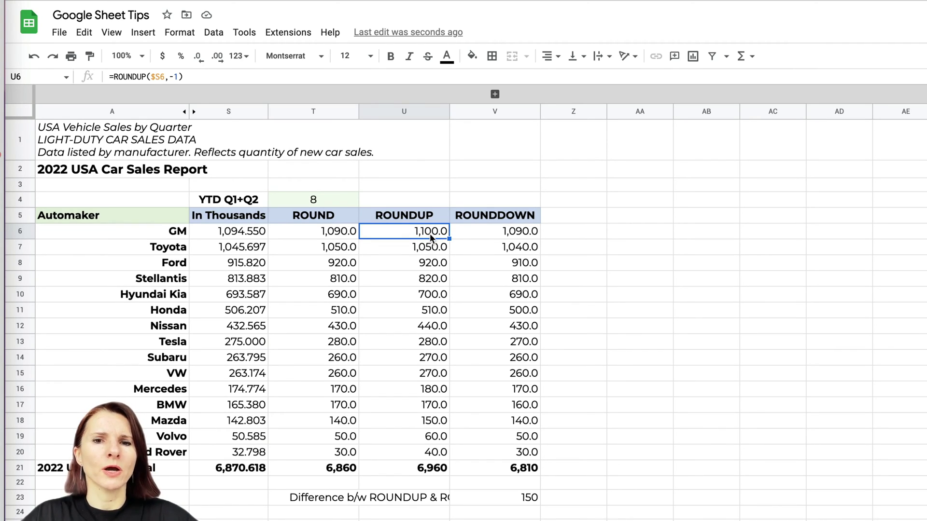
{"action": "left_click", "coordinate": [503, 237]}
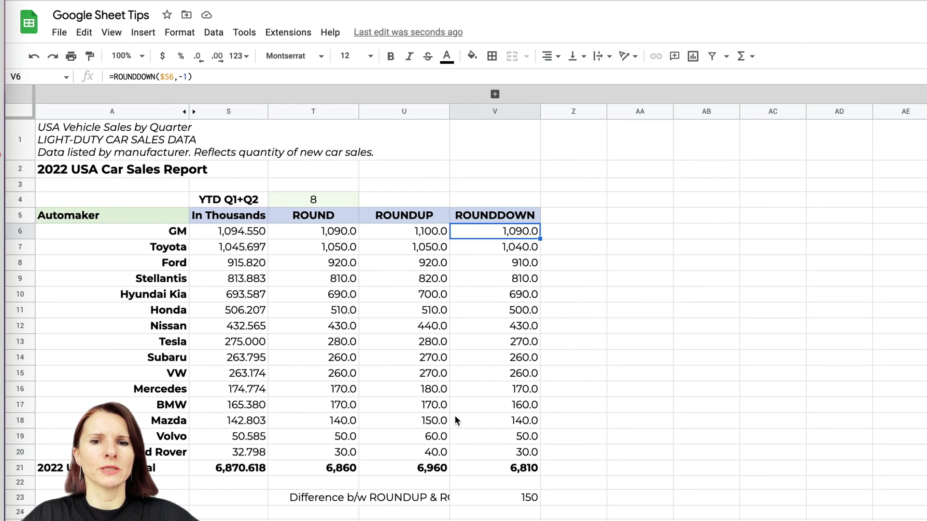
{"action": "left_click", "coordinate": [531, 498]}
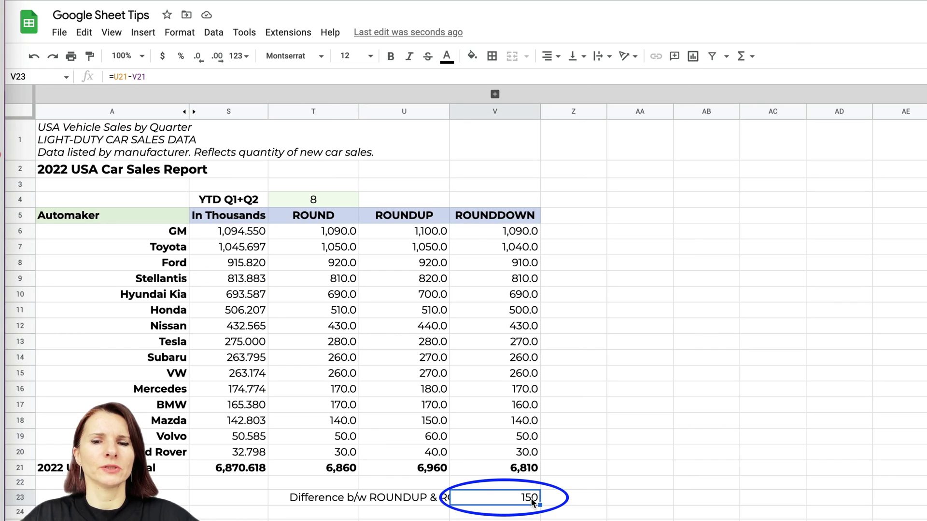
- Right-align the difference label in U23
{"action": "left_click", "coordinate": [426, 496]}
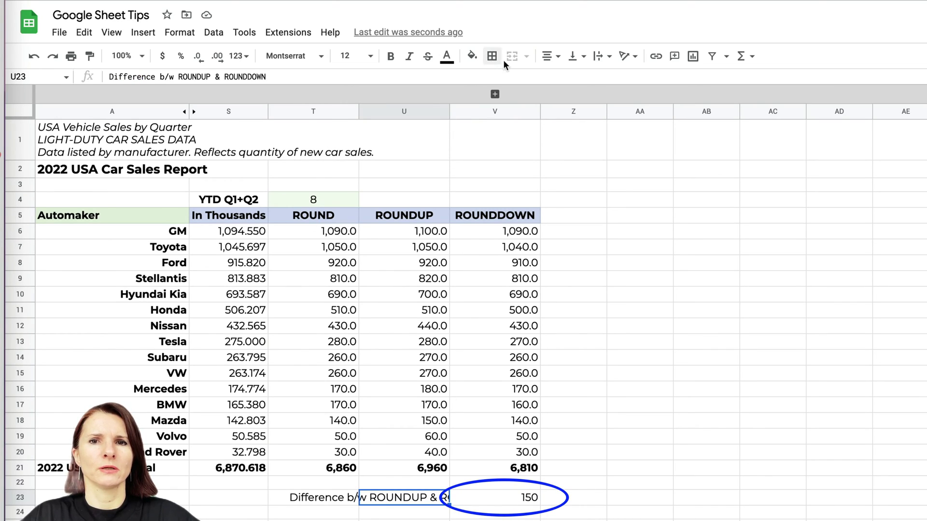
{"action": "left_click", "coordinate": [550, 60]}
{"action": "left_click", "coordinate": [576, 79]}
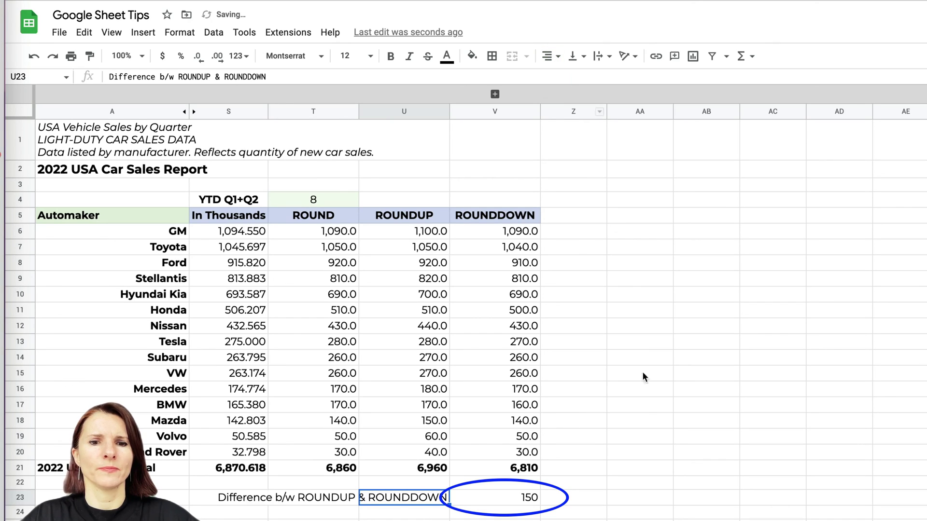
{"action": "left_click", "coordinate": [537, 497]}
{"action": "left_click", "coordinate": [584, 500]}
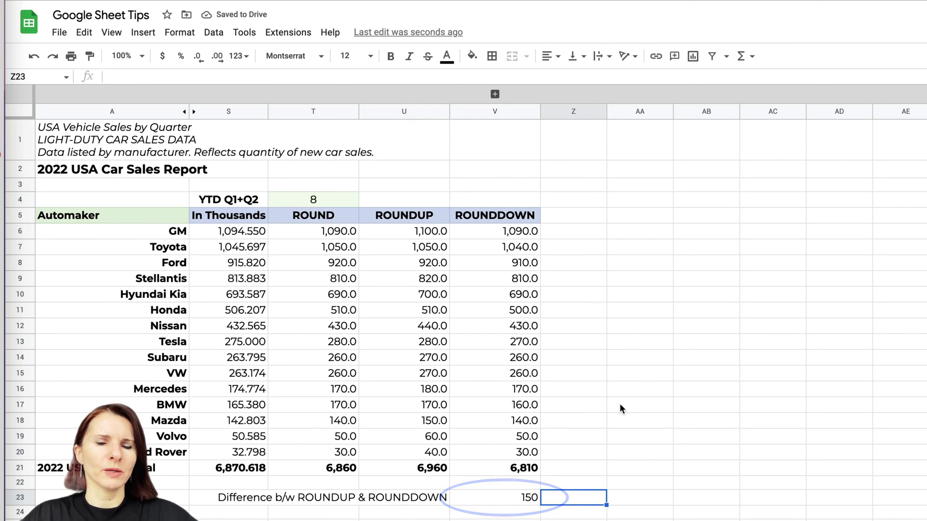